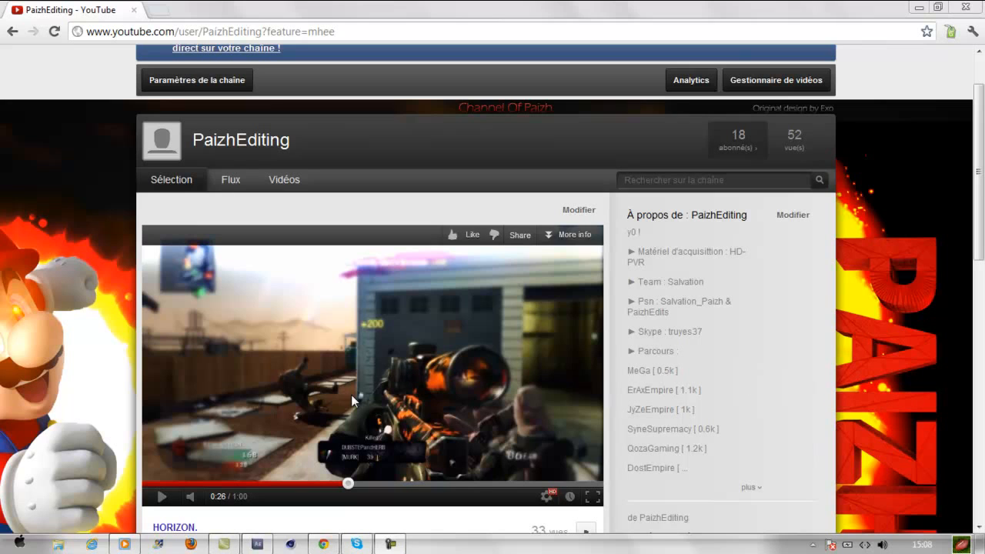
# Play and pause the gameplay video on the YouTube channel page, and minimize the browser
pyautogui.click(346, 362)
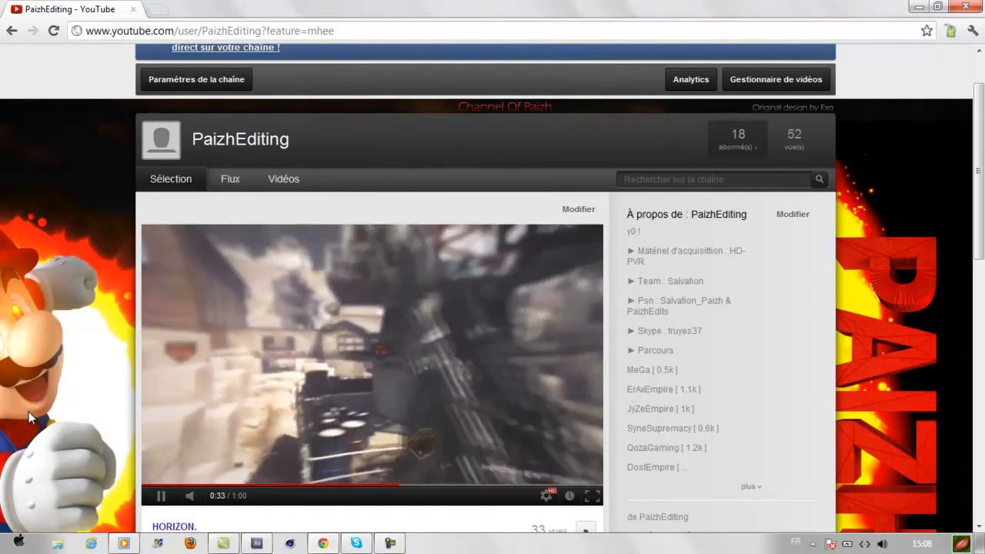
pyautogui.click(192, 290)
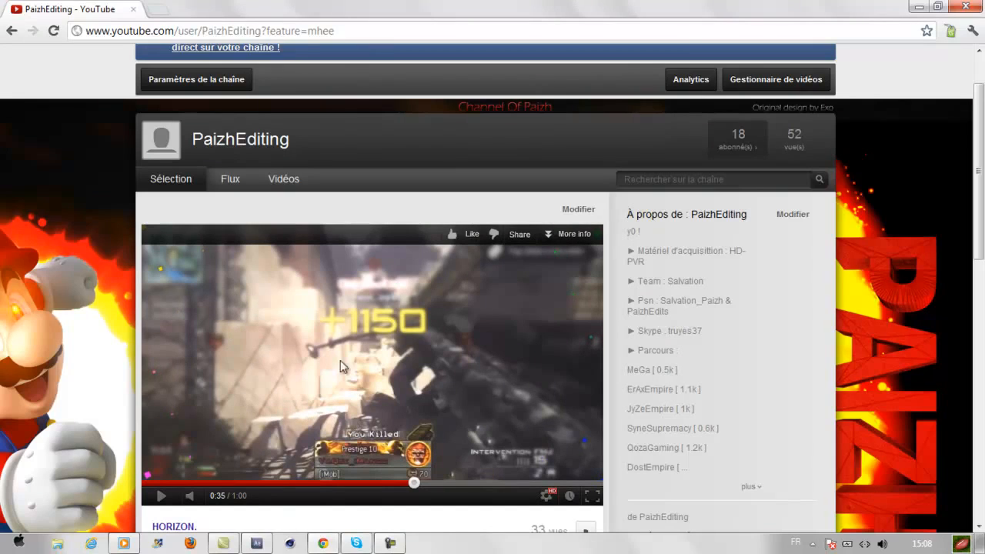
pyautogui.click(914, 8)
# Preview the Tuto Particules Couleurs video in the media player and close the player
pyautogui.click(475, 391)
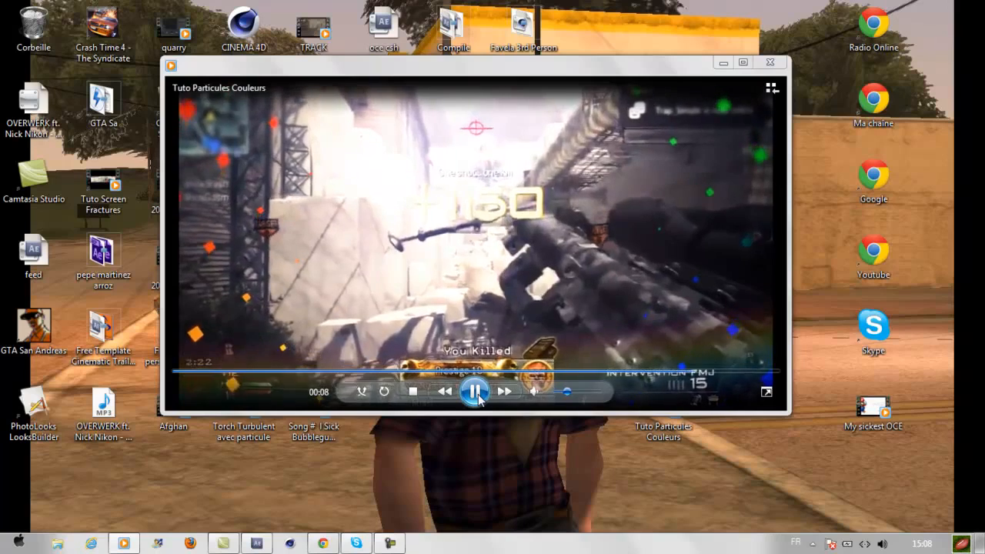
pyautogui.click(476, 394)
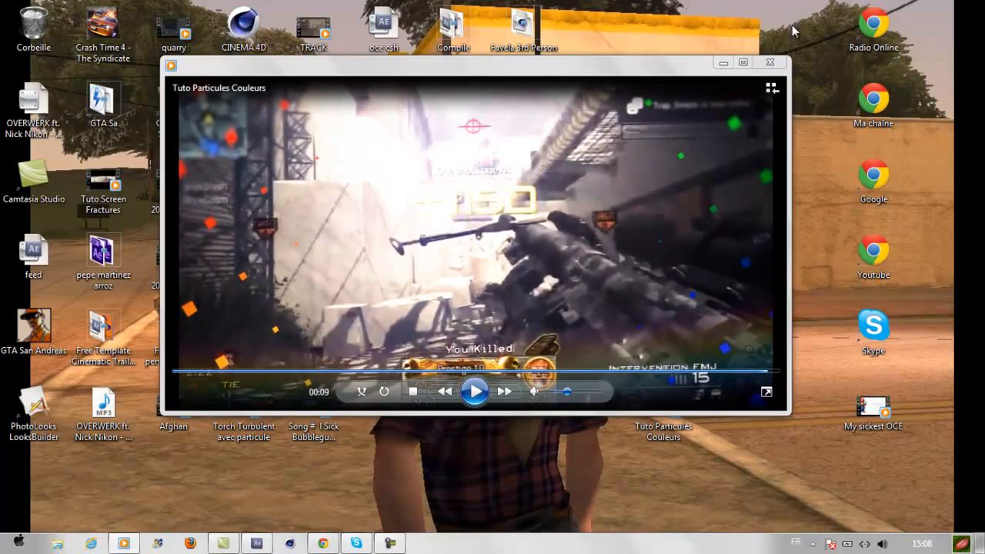
pyautogui.click(767, 63)
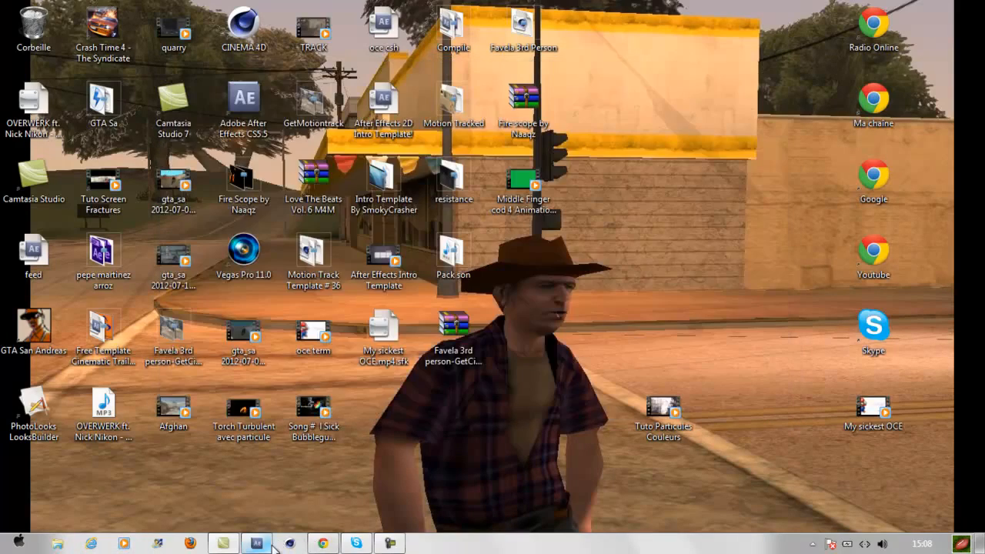
# Switch to After Effects and create Composition 1 at 1280 x 720 px and 59,94 frames per second
pyautogui.click(257, 543)
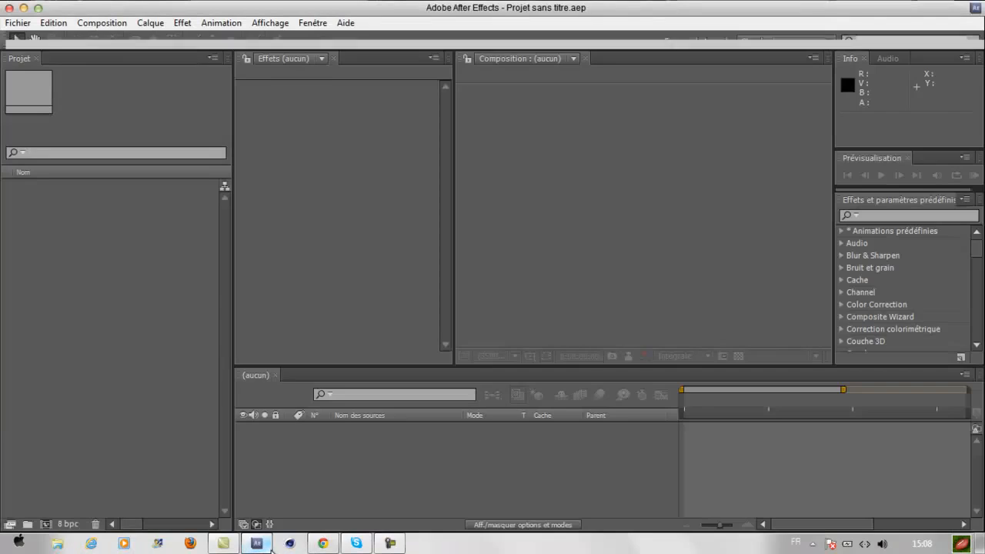
pyautogui.click(101, 23)
pyautogui.click(119, 37)
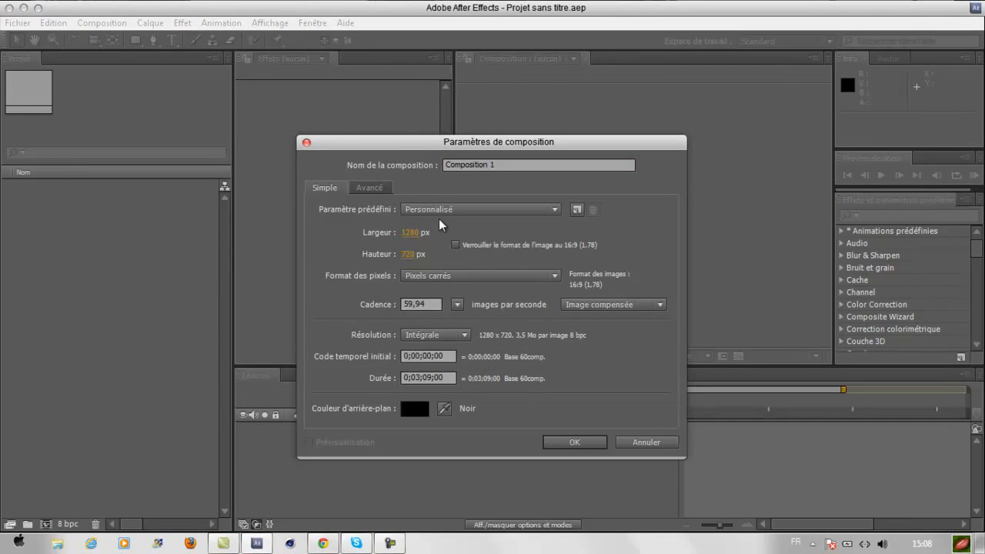
pyautogui.click(569, 442)
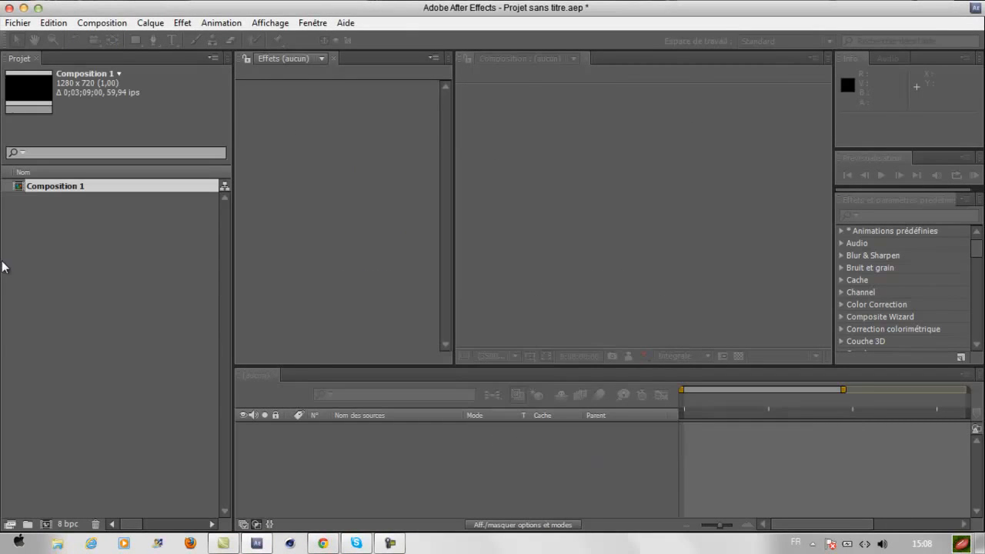
# Search the computer for "quari", import vGWKz quari.mp4 into the project and add it to the Composition 1 timeline
pyautogui.click(73, 268)
pyautogui.press('super')
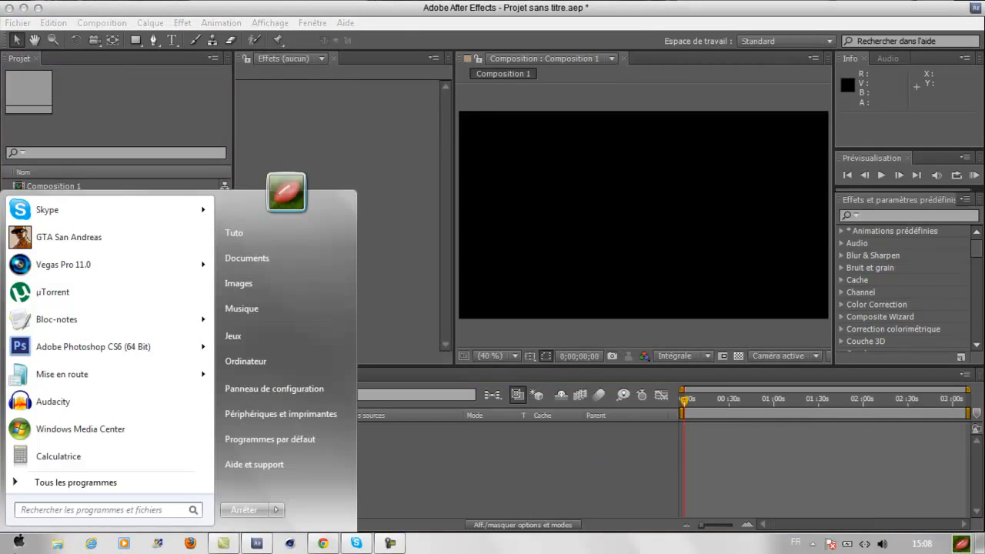
pyautogui.write('quar')
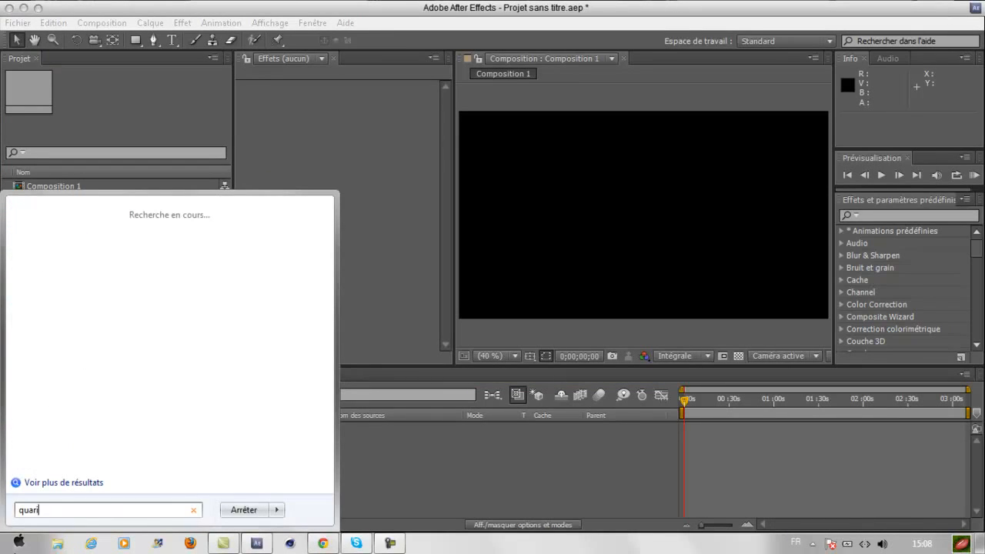
pyautogui.write('i')
pyautogui.moveTo(66, 234); pyautogui.dragTo(750, 498)
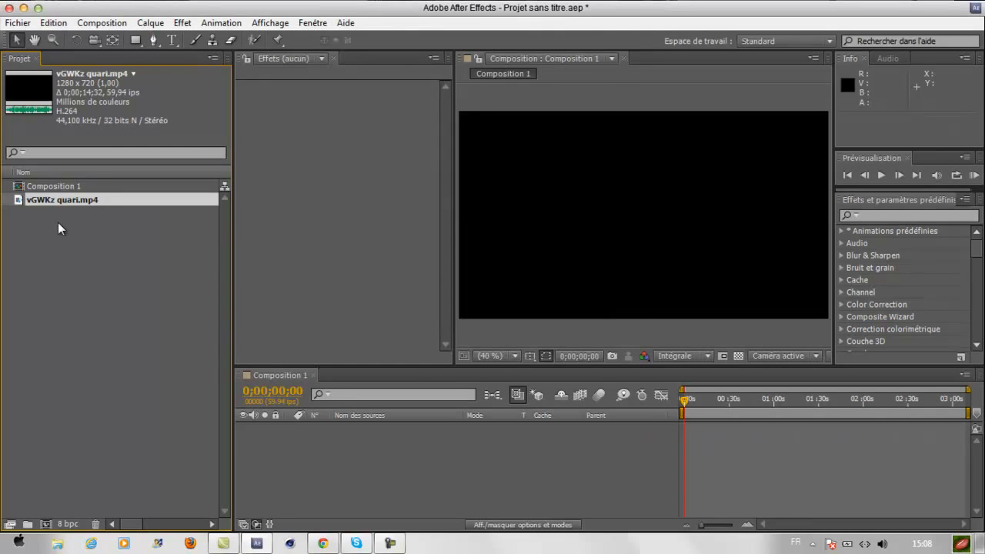
pyautogui.moveTo(55, 201); pyautogui.dragTo(446, 383)
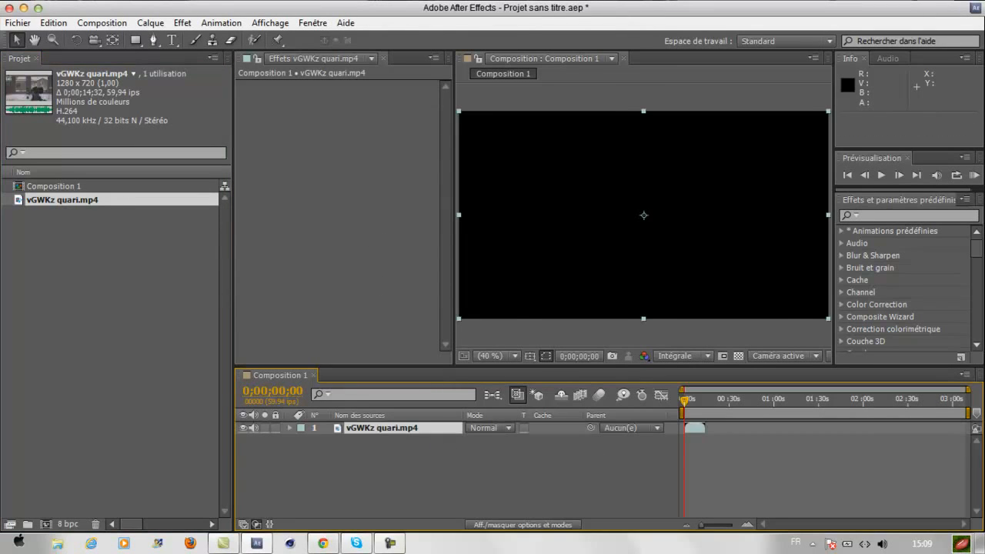
# Apply Twixtor Pro to the vGWKz quari.mp4 layer and enable keyframing of its Speed % at 0;00;06;39
pyautogui.moveTo(704, 526); pyautogui.dragTo(729, 531)
pyautogui.click(745, 406)
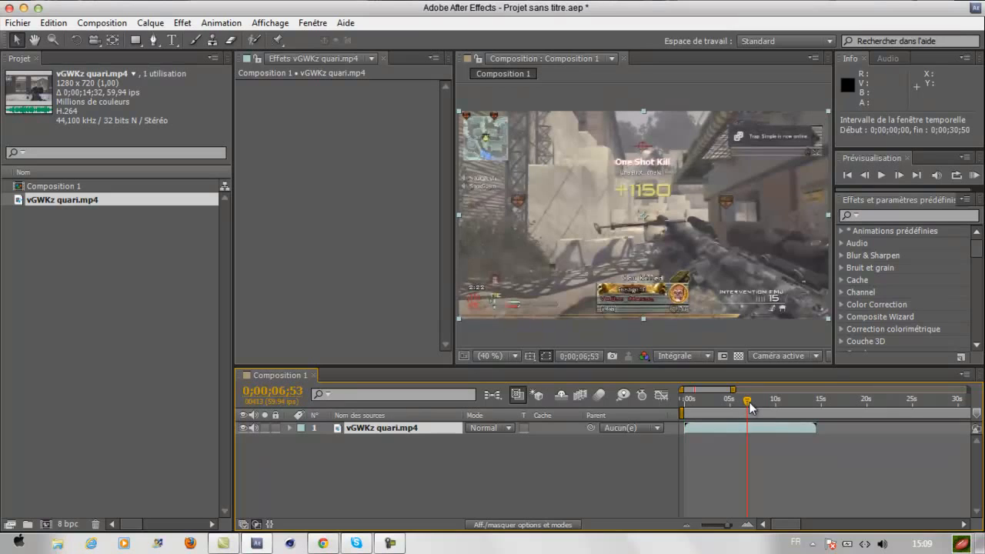
pyautogui.moveTo(749, 401); pyautogui.dragTo(746, 403)
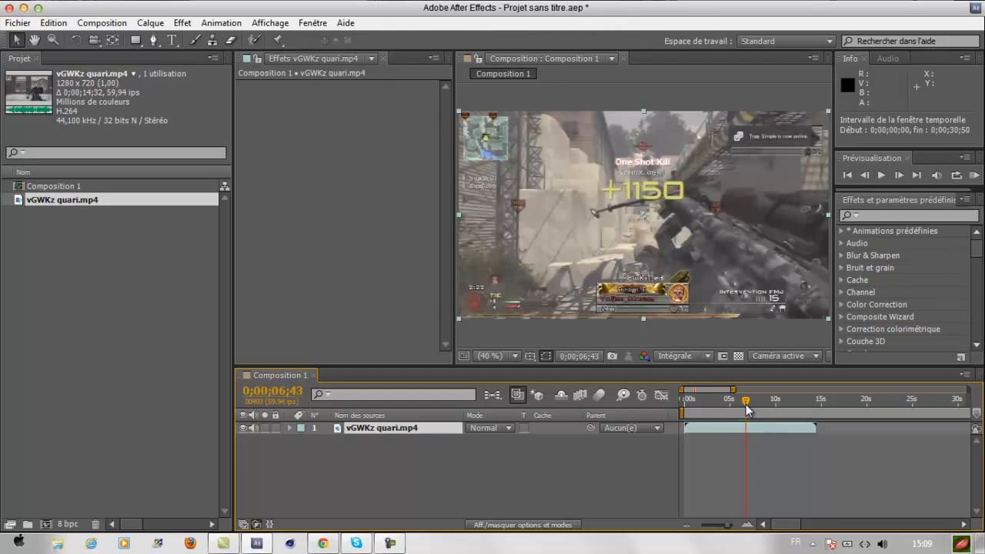
pyautogui.moveTo(745, 405); pyautogui.dragTo(744, 404)
pyautogui.click(182, 23)
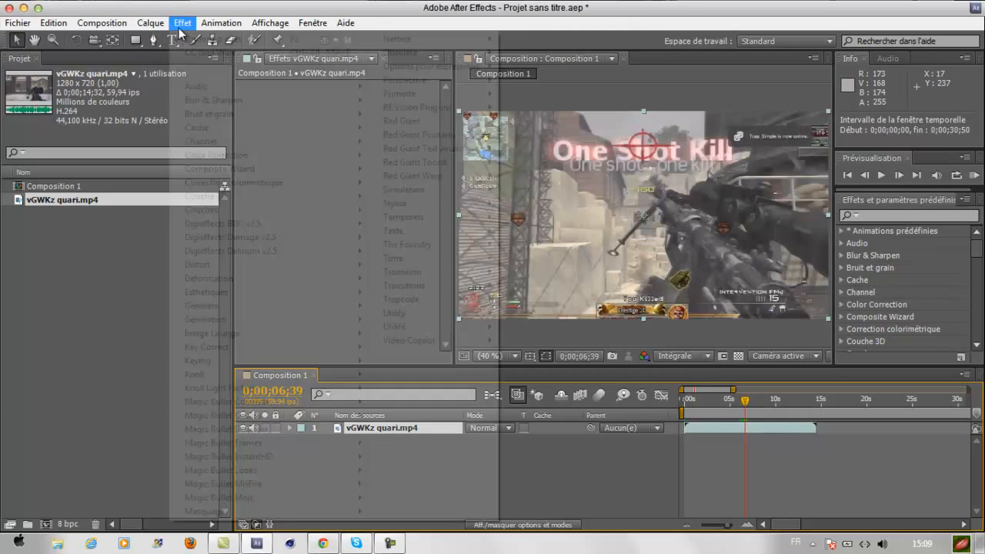
pyautogui.moveTo(435, 107)
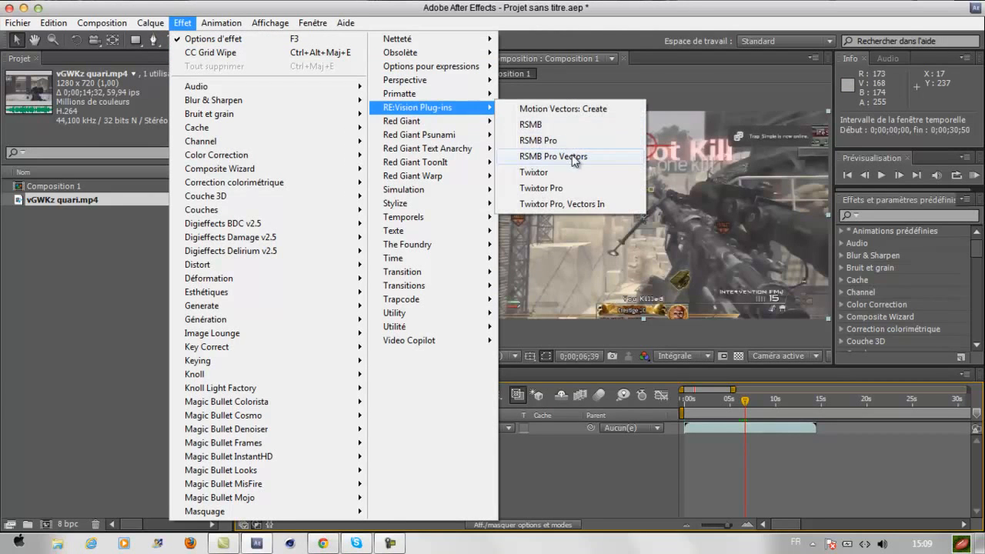
pyautogui.click(572, 187)
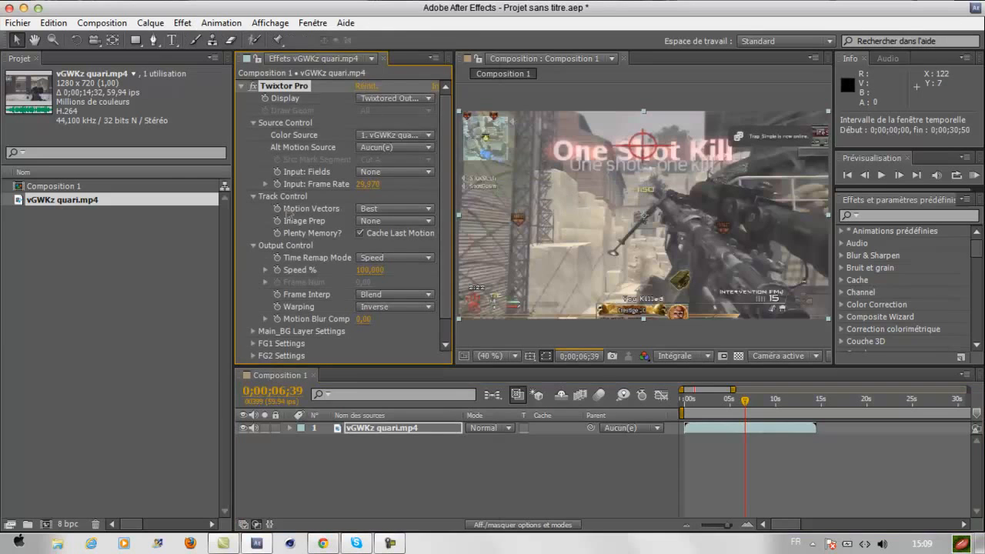
pyautogui.click(277, 270)
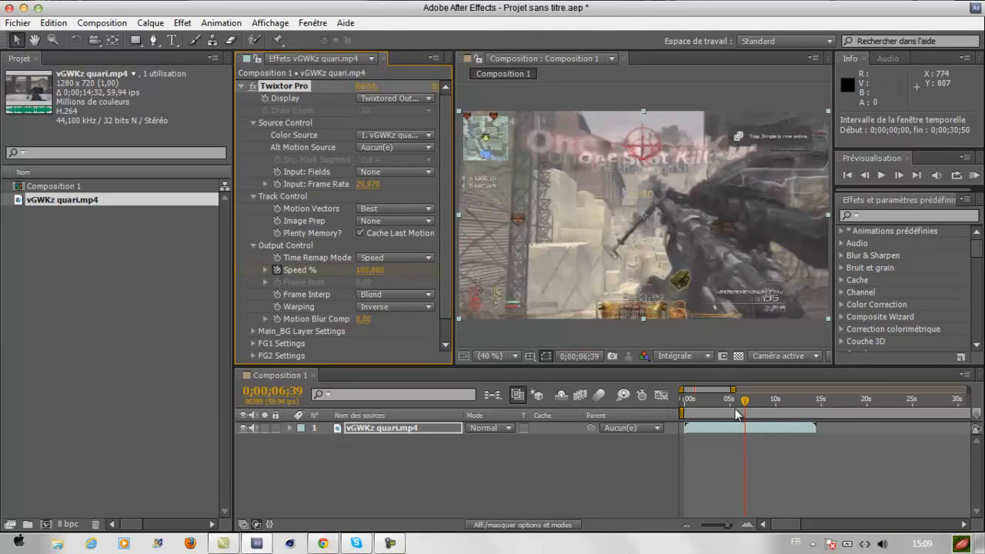
# Set the Twixtor Pro Speed % to 2 at 0;00;06;53
pyautogui.moveTo(744, 401); pyautogui.dragTo(747, 399)
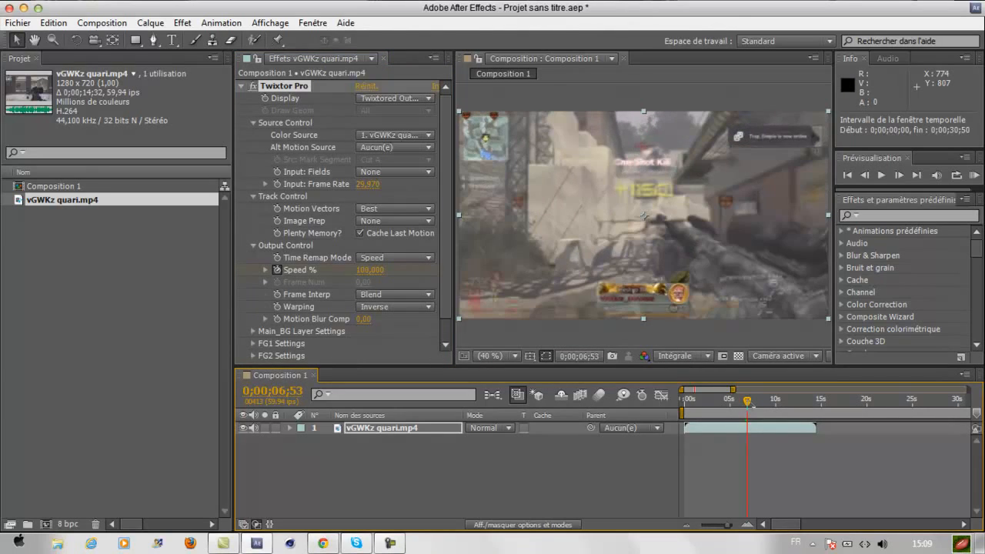
pyautogui.click(369, 270)
pyautogui.write('2')
pyautogui.press('Return')
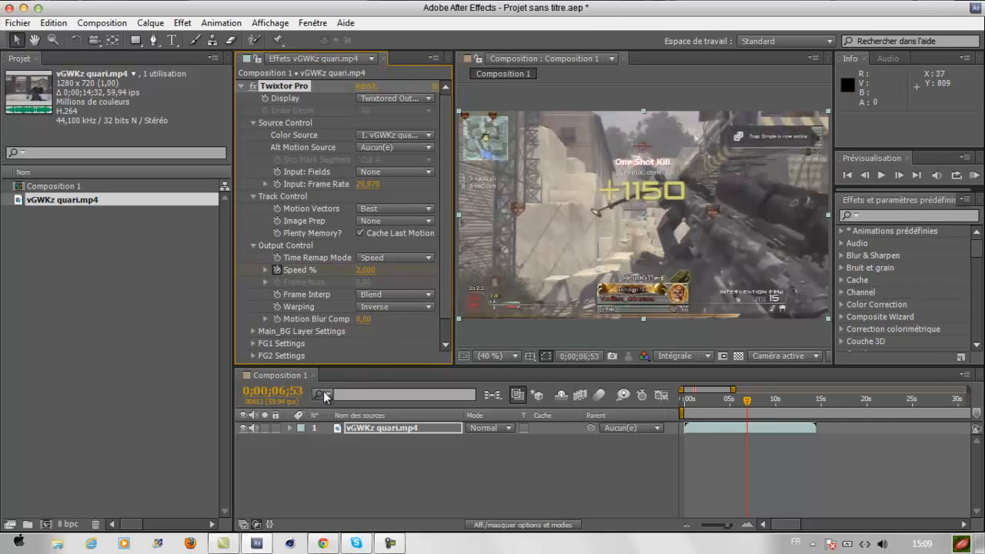
# Create a black solid layer named Noir uni 1 above the video clip
pyautogui.click(148, 24)
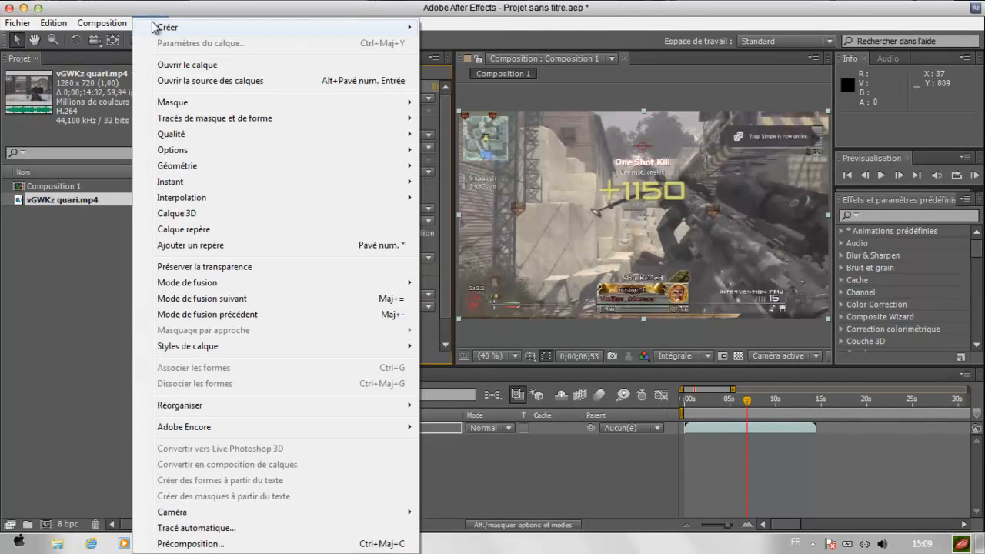
pyautogui.moveTo(175, 29)
pyautogui.click(468, 42)
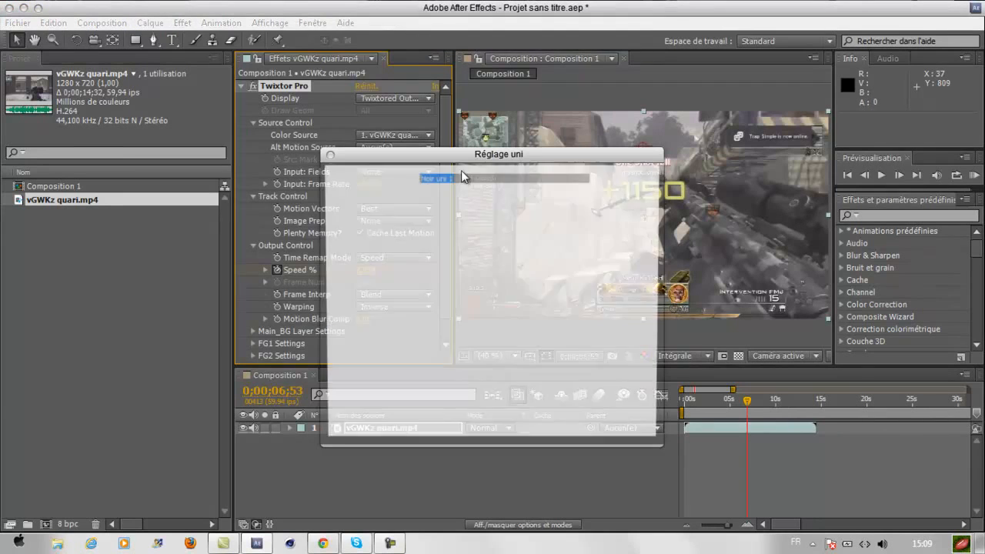
pyautogui.click(550, 430)
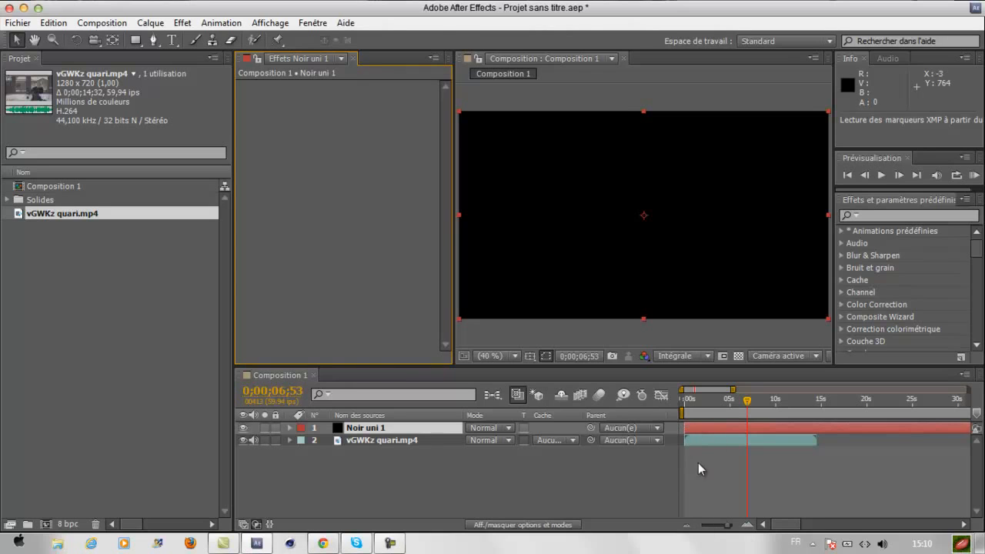
# Trim the start of the Noir uni 1 layer to the playhead at 0;00;06;53
pyautogui.moveTo(685, 428); pyautogui.dragTo(747, 435)
pyautogui.moveTo(728, 525); pyautogui.dragTo(734, 528)
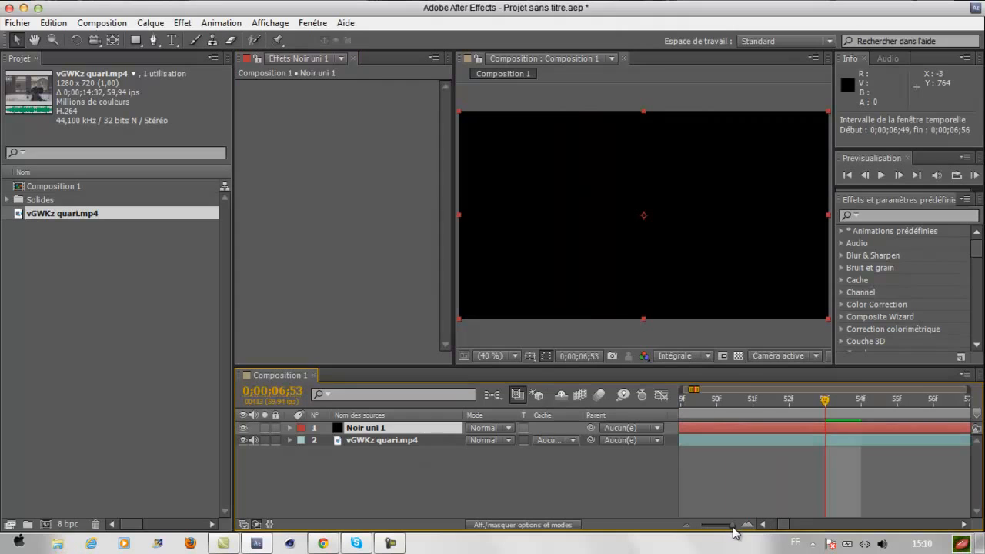
pyautogui.click(762, 524)
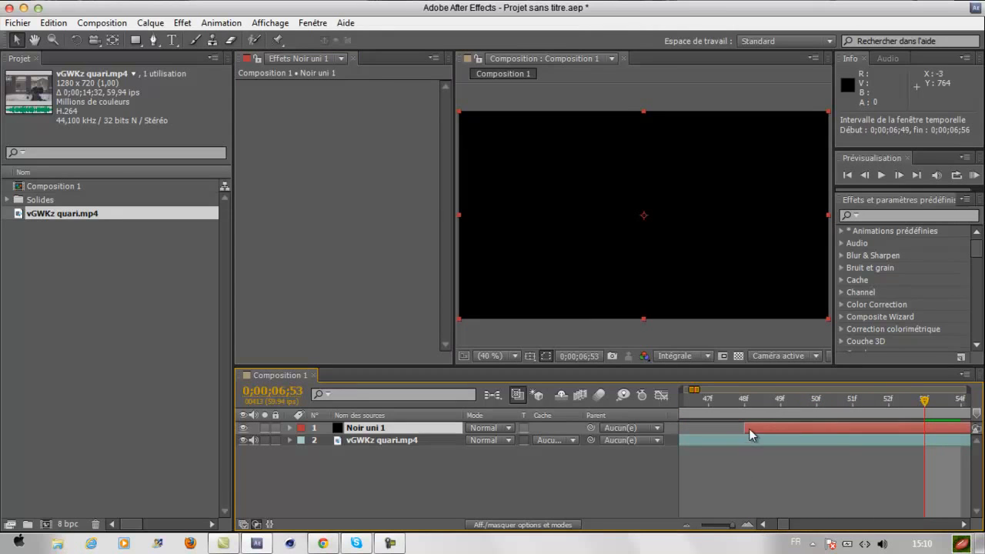
pyautogui.moveTo(764, 430); pyautogui.dragTo(927, 440)
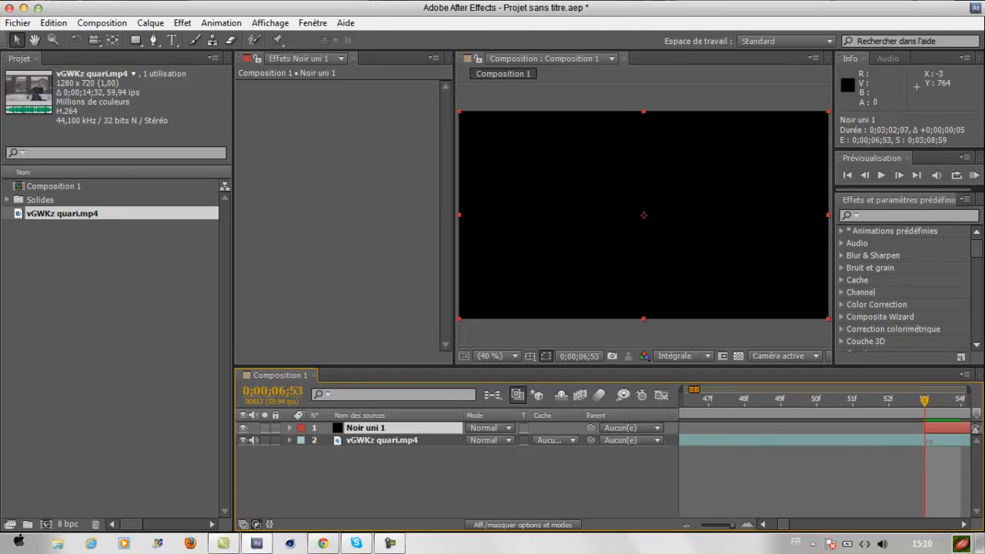
pyautogui.click(709, 527)
pyautogui.moveTo(709, 526); pyautogui.dragTo(729, 529)
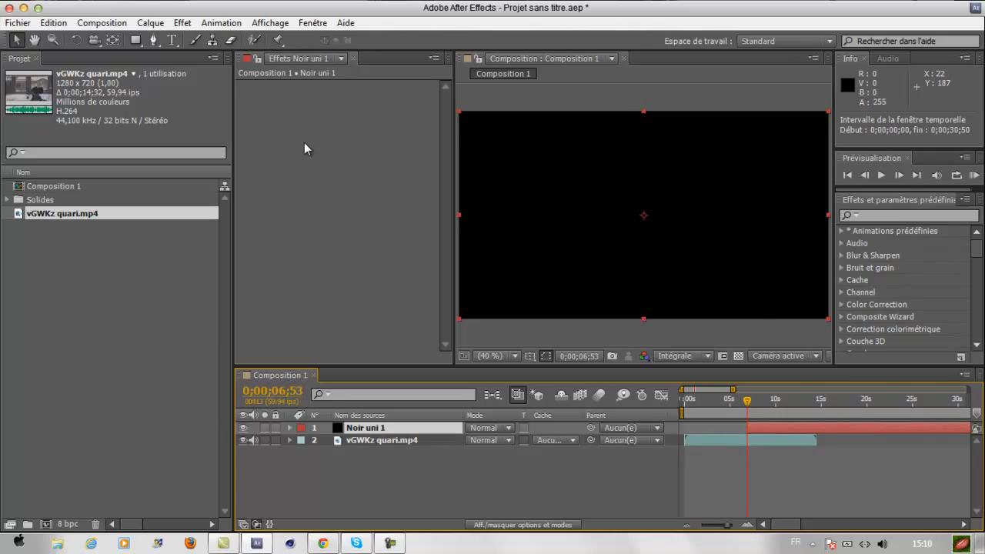
# Apply the Dégradé 4 couleurs generation effect to the Noir uni 1 layer
pyautogui.click(395, 451)
pyautogui.click(378, 428)
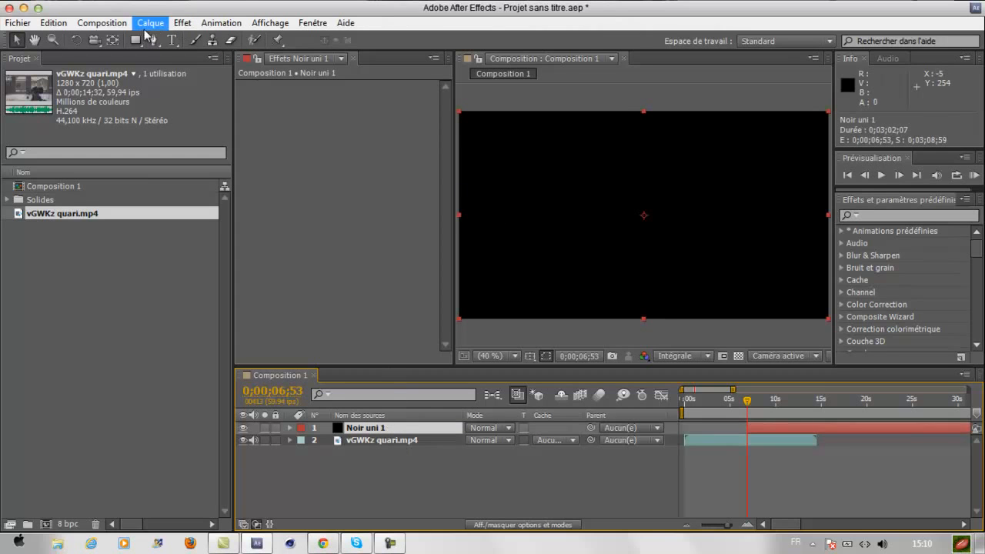
pyautogui.click(183, 23)
pyautogui.moveTo(225, 292)
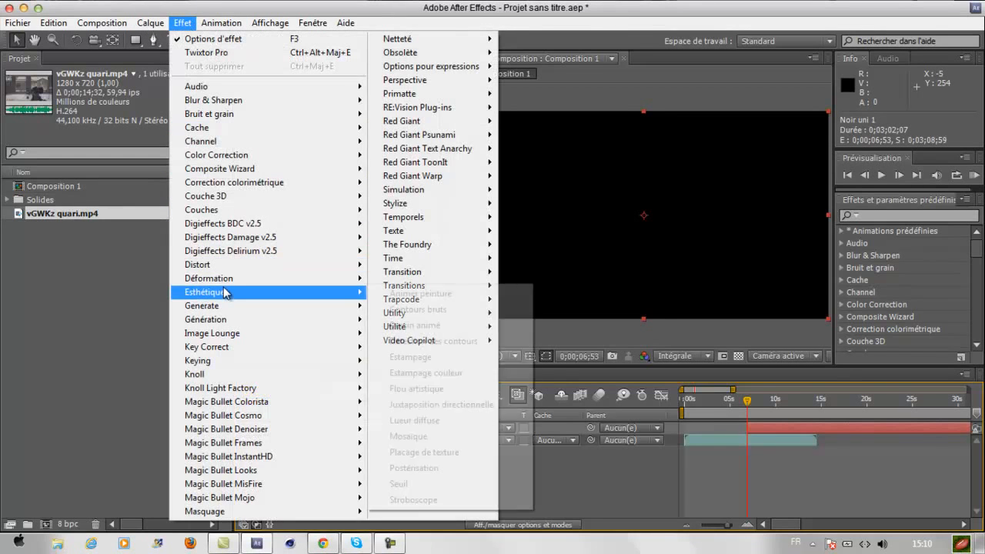
pyautogui.moveTo(227, 320)
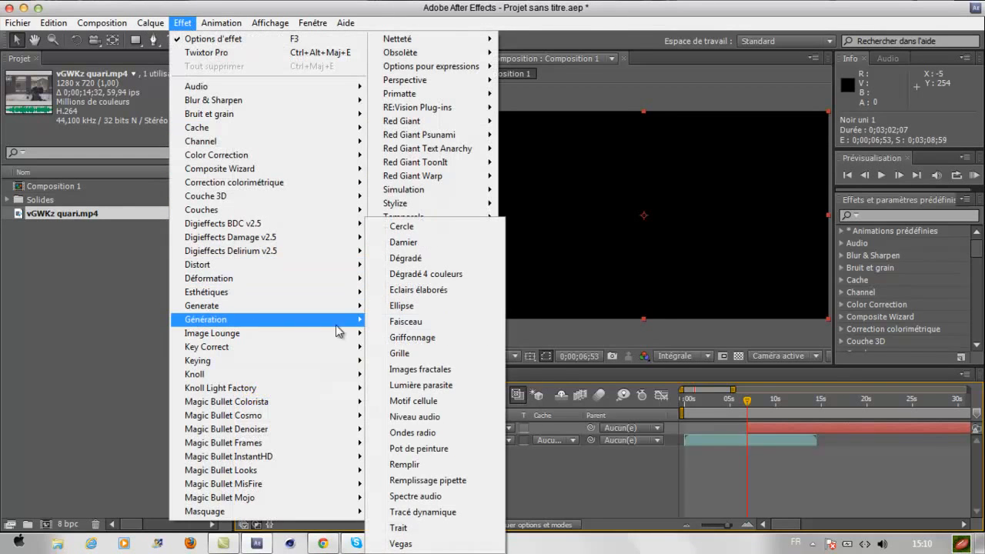
pyautogui.click(429, 275)
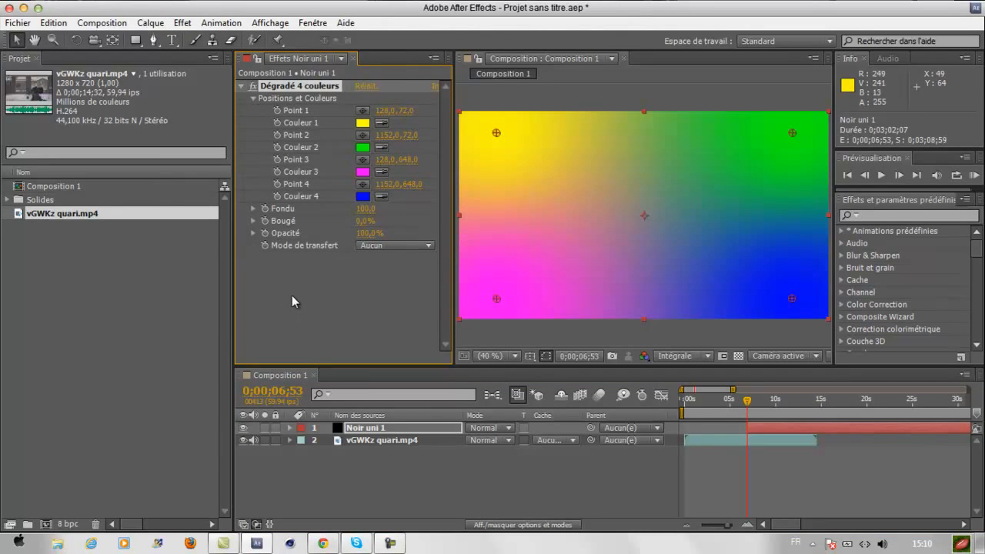
pyautogui.click(287, 99)
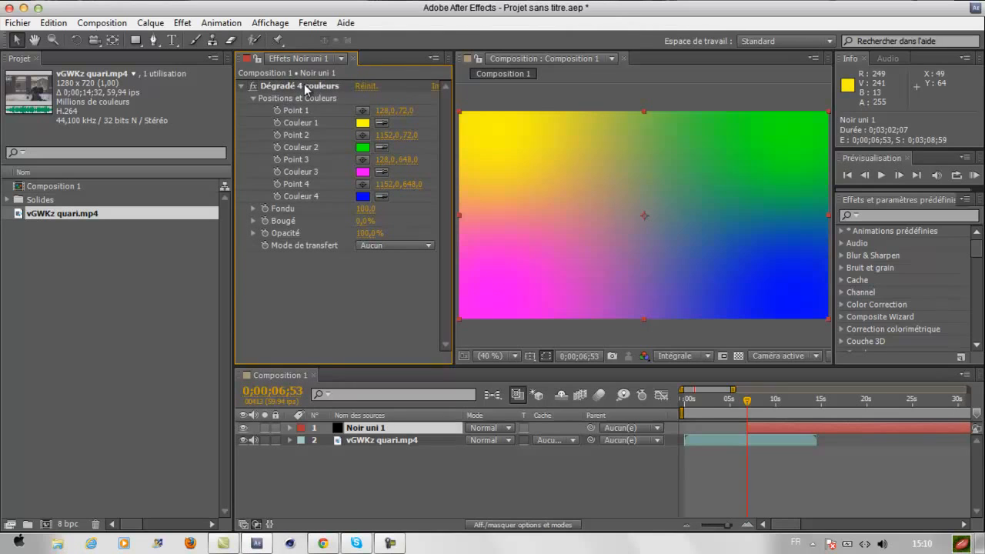
pyautogui.click(281, 87)
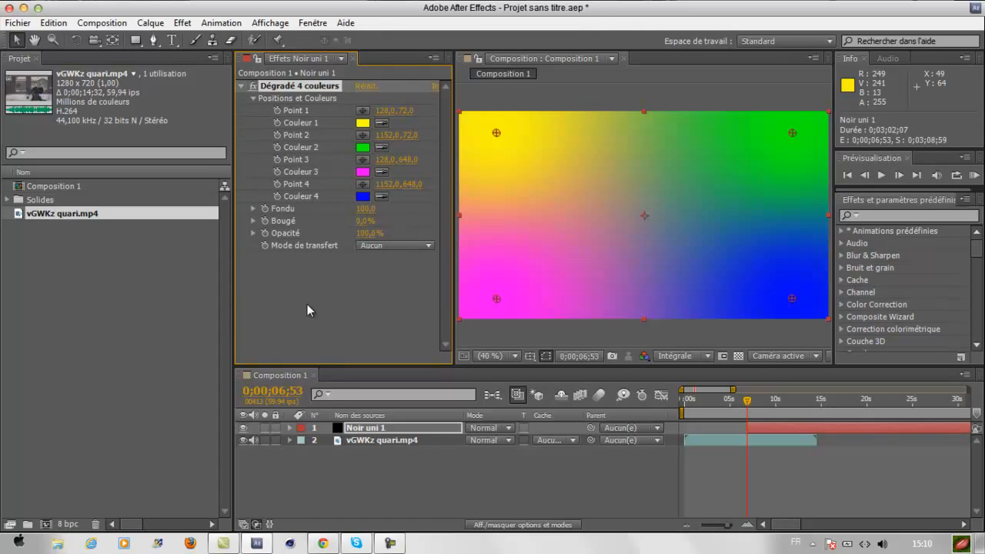
pyautogui.click(288, 295)
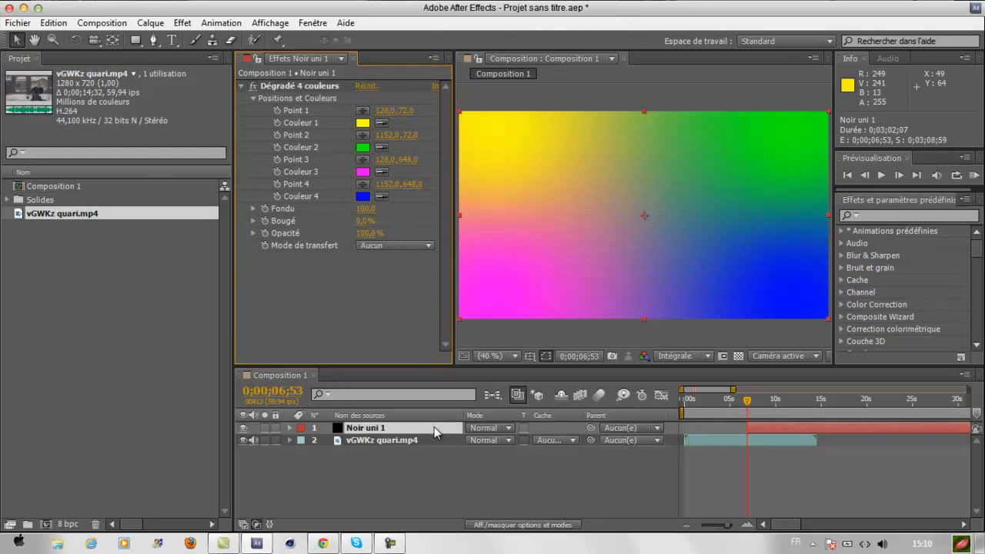
# Apply the CC Grid Wipe transition effect to the Noir uni 1 layer
pyautogui.click(222, 22)
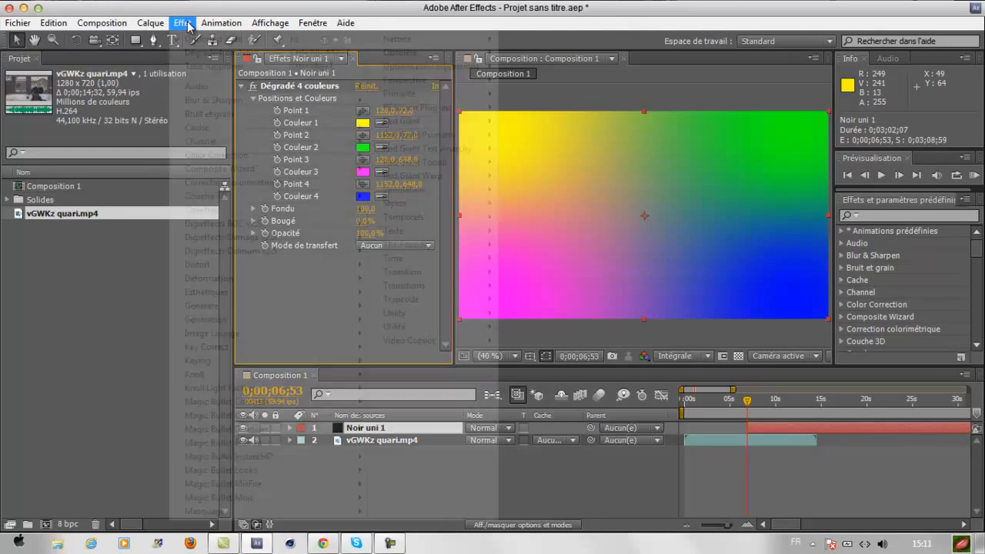
pyautogui.moveTo(183, 22)
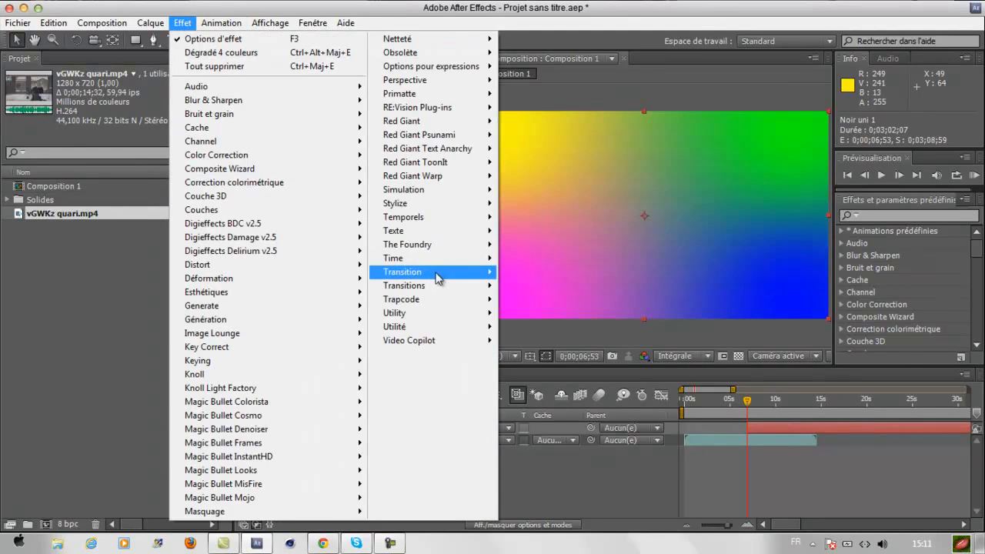
pyautogui.moveTo(436, 280)
pyautogui.click(545, 289)
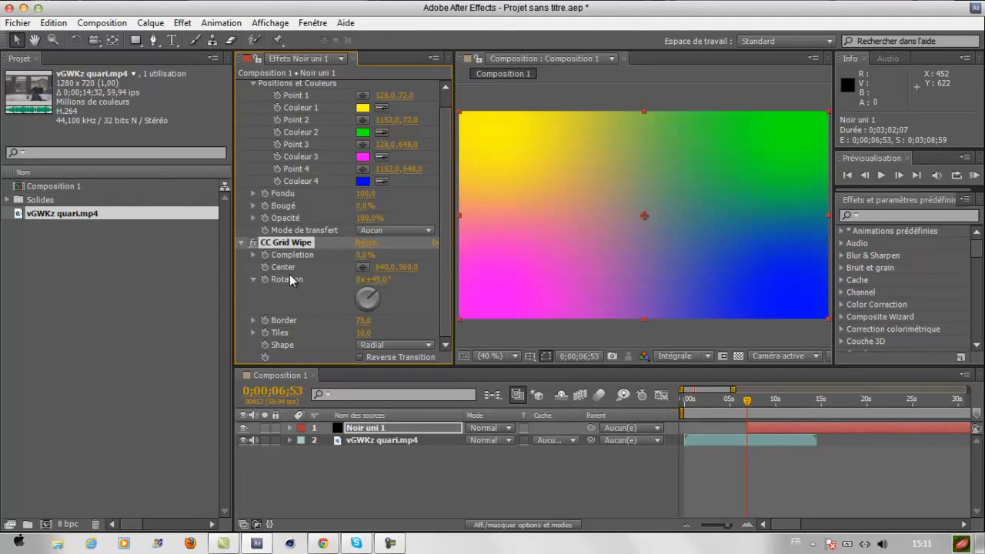
# Set the CC Grid Wipe Completion to 75 %, trying 70 % first
pyautogui.moveTo(354, 255); pyautogui.dragTo(363, 255)
pyautogui.click(368, 256)
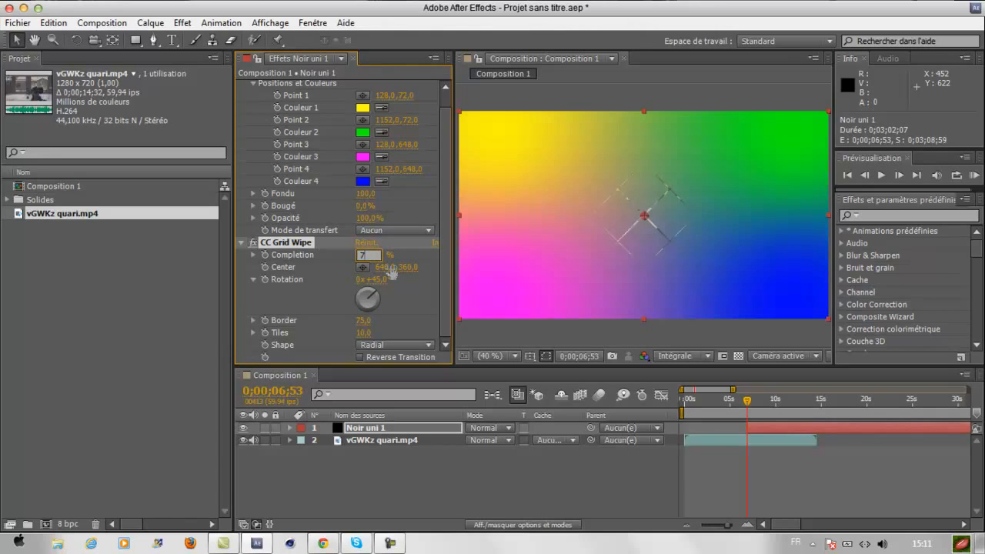
pyautogui.write('70')
pyautogui.press('Return')
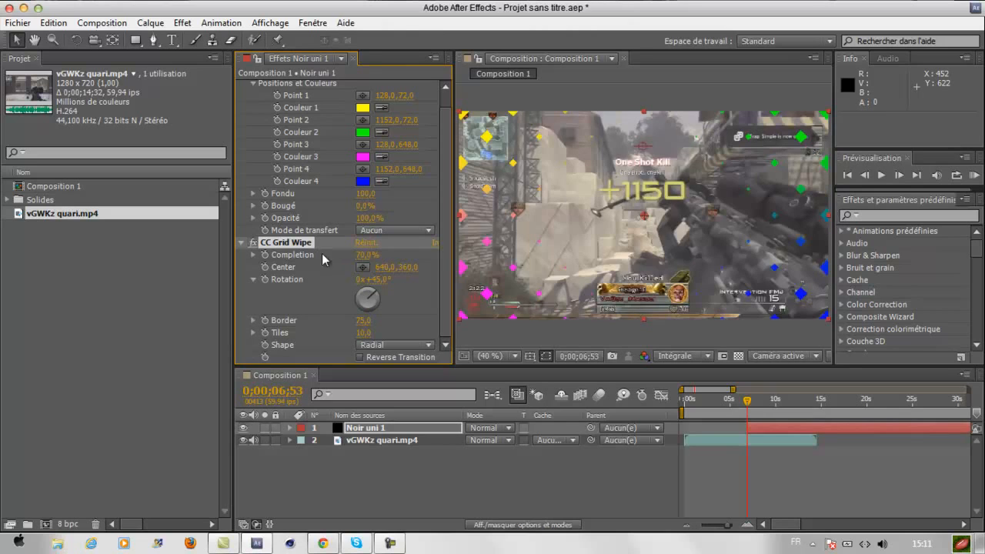
pyautogui.click(368, 255)
pyautogui.write('75')
pyautogui.press('Return')
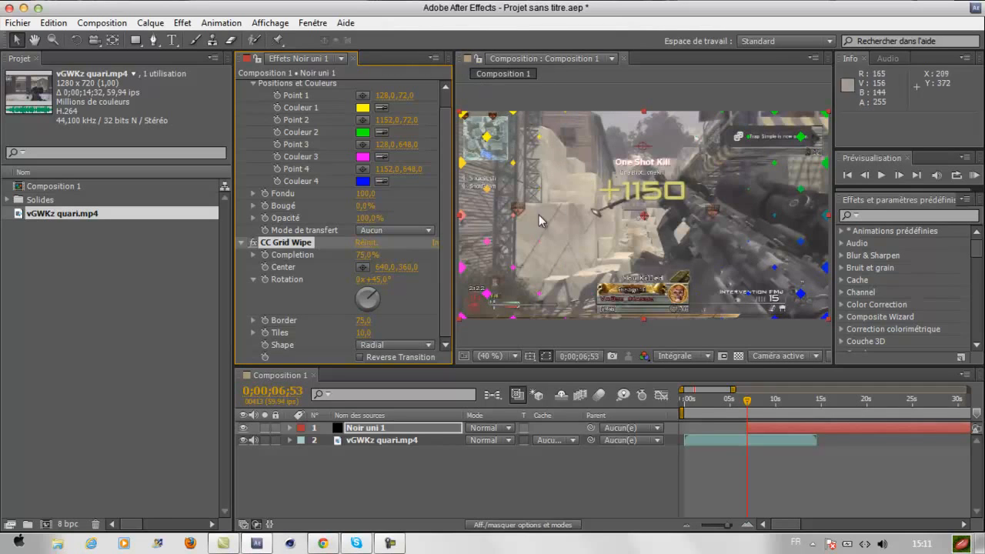
# Change Couleur 1 of the four-colour gradient to a medium blue
pyautogui.click(363, 109)
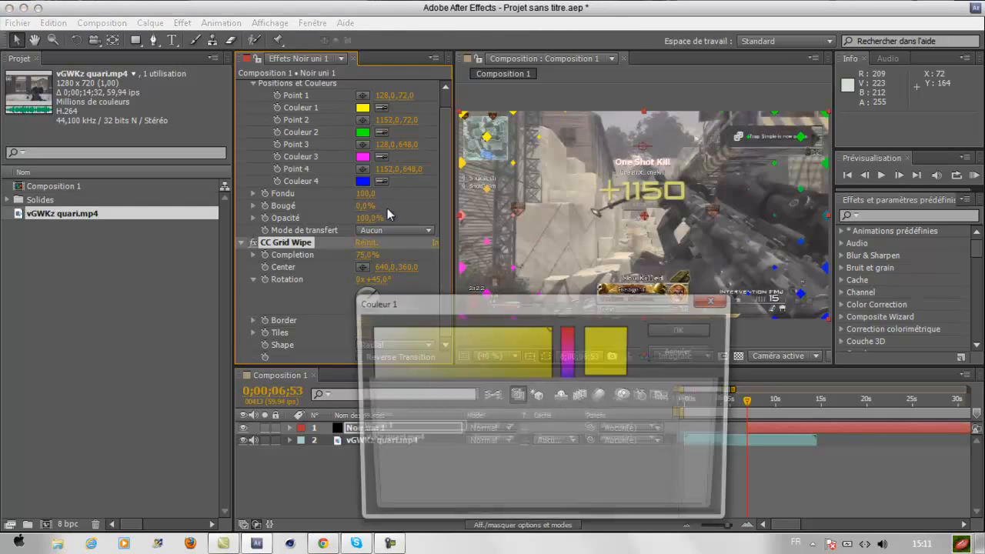
pyautogui.moveTo(521, 451)
pyautogui.mouseDown()
pyautogui.moveTo(500, 464)
pyautogui.moveTo(489, 413)
pyautogui.moveTo(553, 407)
pyautogui.moveTo(559, 417)
pyautogui.moveTo(571, 391)
pyautogui.moveTo(490, 391)
pyautogui.mouseUp()
pyautogui.click(684, 329)
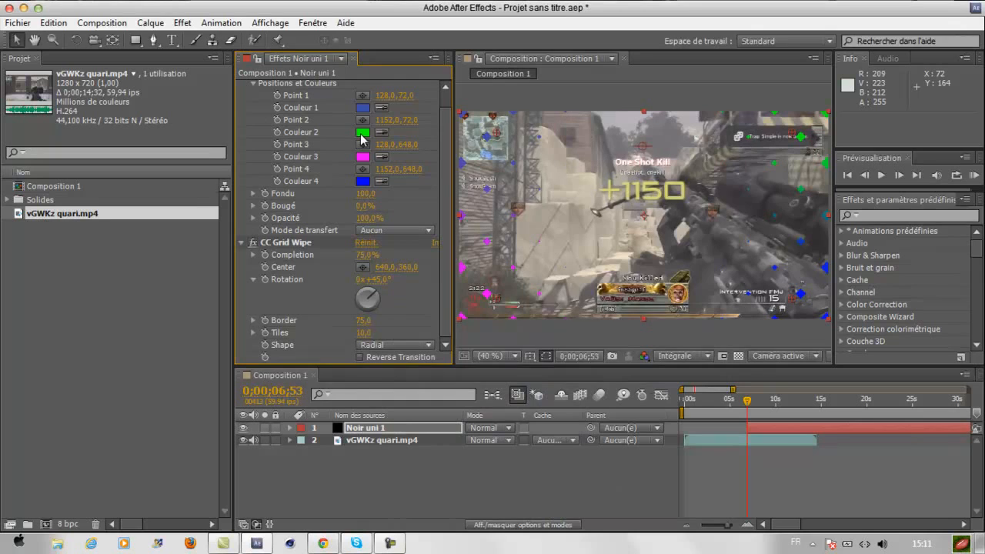
# Change Couleur 2 of the four-colour gradient to a bright pink, about F332B6
pyautogui.click(363, 131)
pyautogui.moveTo(510, 370); pyautogui.dragTo(465, 374)
pyautogui.click(569, 357)
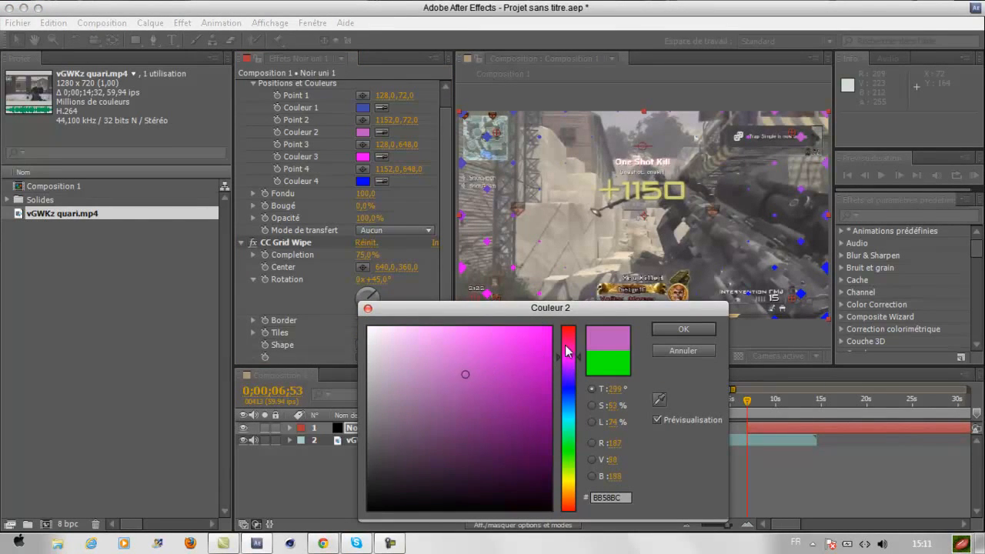
pyautogui.moveTo(568, 350); pyautogui.dragTo(569, 355)
pyautogui.click(521, 336)
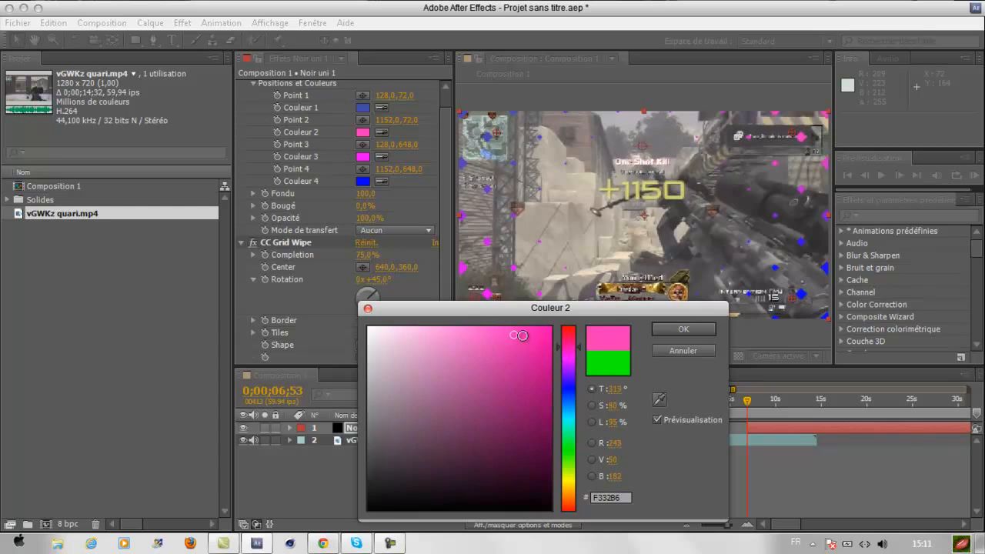
pyautogui.click(683, 329)
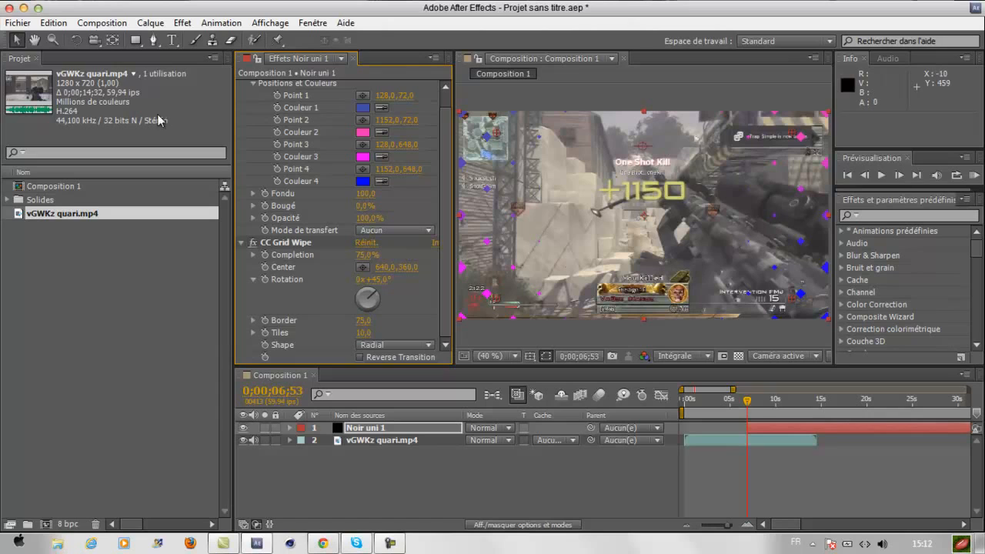
# Try animating the CC Grid Wipe Completion from 75 % at 0;00;06;53 to 100 % at 0;00;09;59 and preview it
pyautogui.click(265, 255)
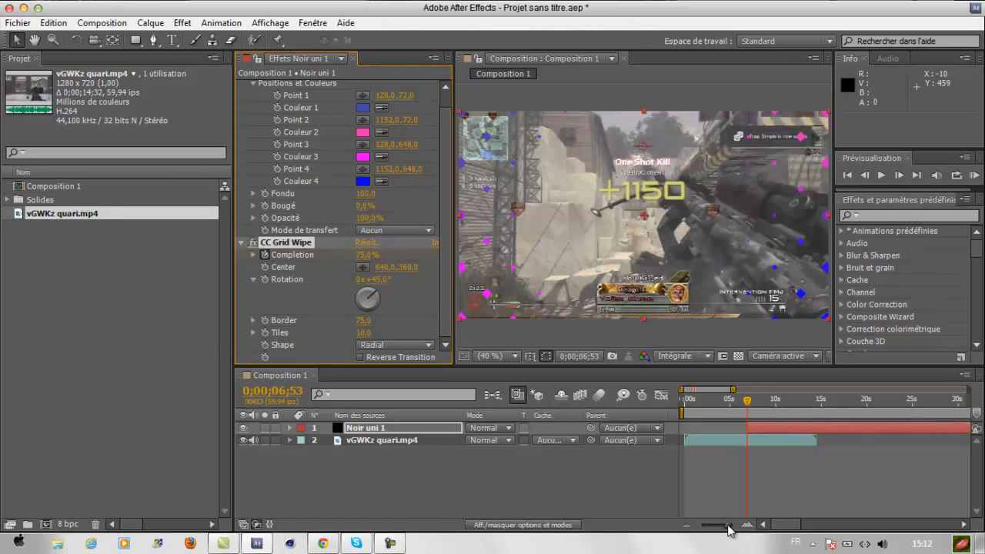
pyautogui.moveTo(728, 526); pyautogui.dragTo(732, 526)
pyautogui.click(924, 401)
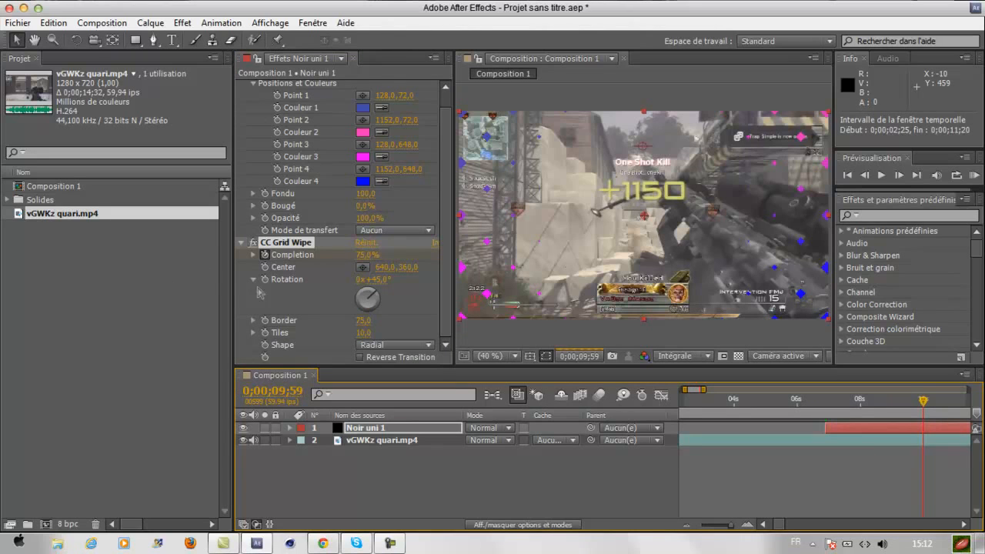
pyautogui.click(367, 254)
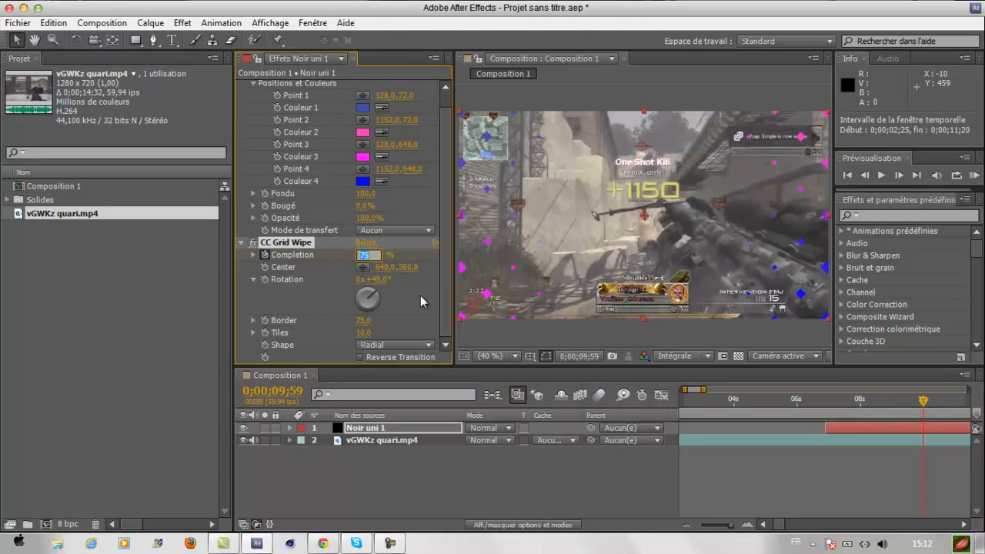
pyautogui.write('100')
pyautogui.press('Return')
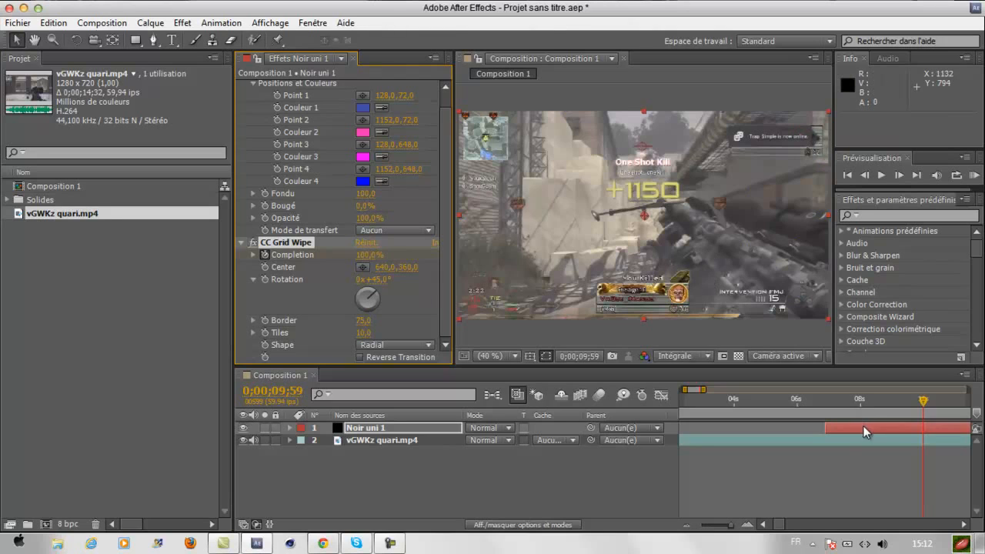
pyautogui.click(827, 401)
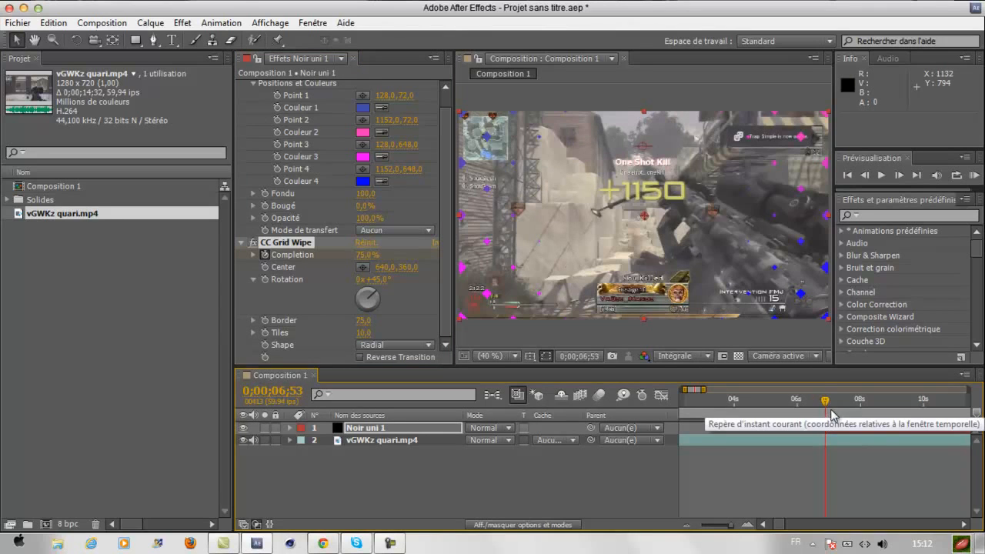
pyautogui.click(850, 400)
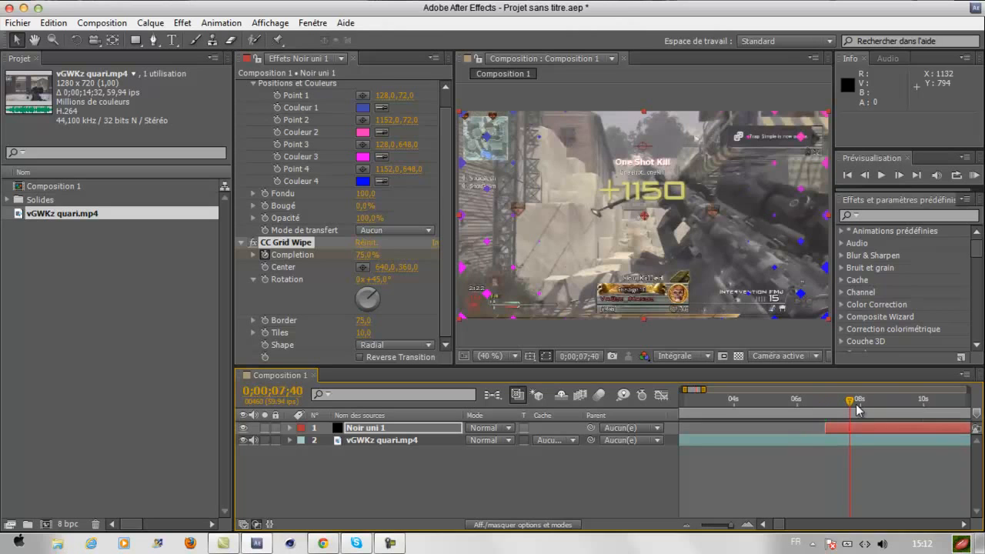
pyautogui.click(870, 407)
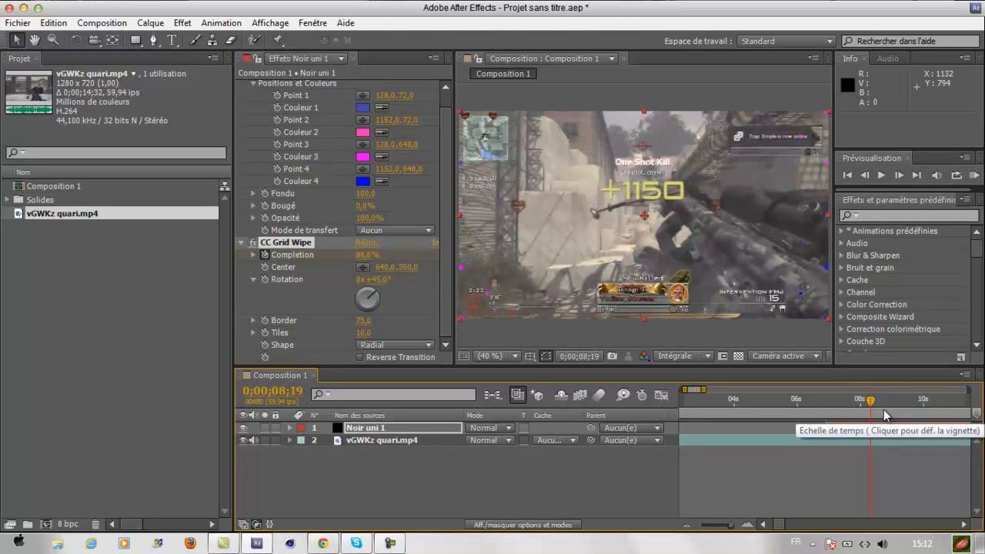
# Remove the Completion keyframes, go to 0;00;06;53 and set Completion to a constant 75 %
pyautogui.click(270, 261)
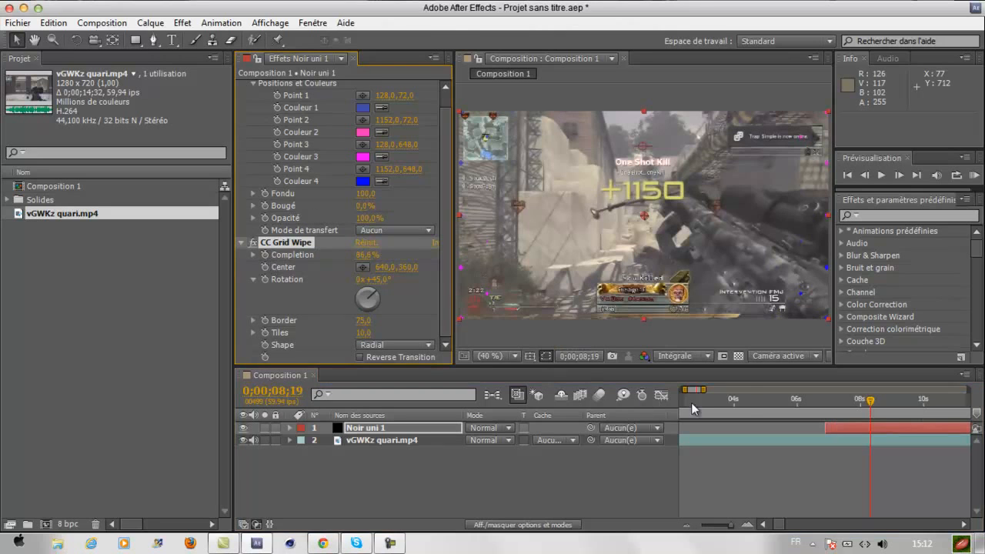
pyautogui.click(822, 398)
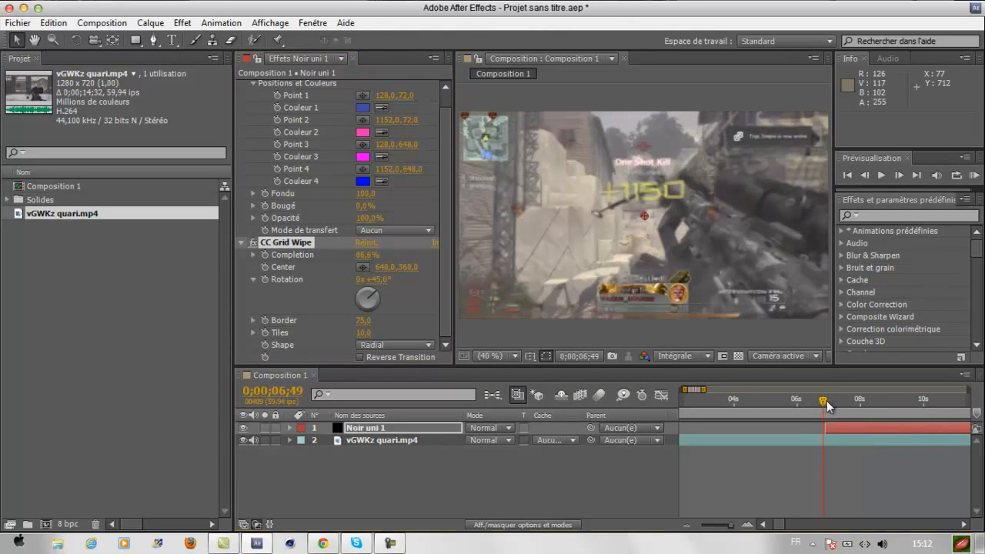
pyautogui.moveTo(829, 420); pyautogui.dragTo(827, 404)
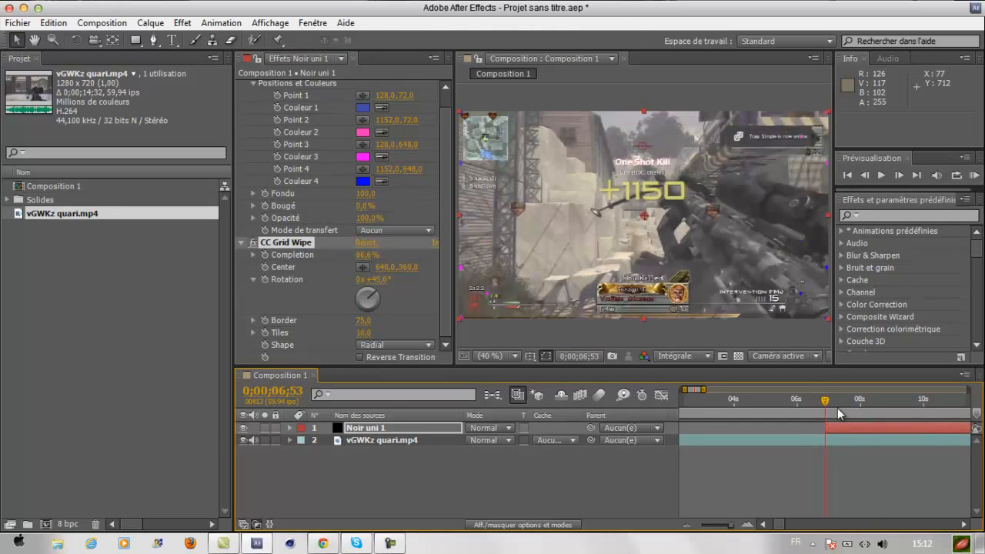
pyautogui.click(370, 256)
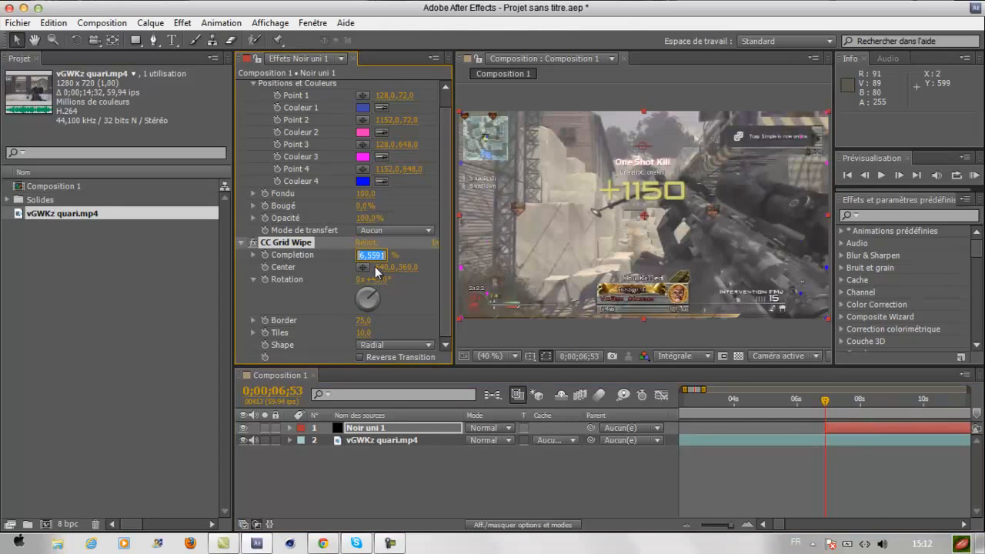
pyautogui.write('75')
pyautogui.press('Return')
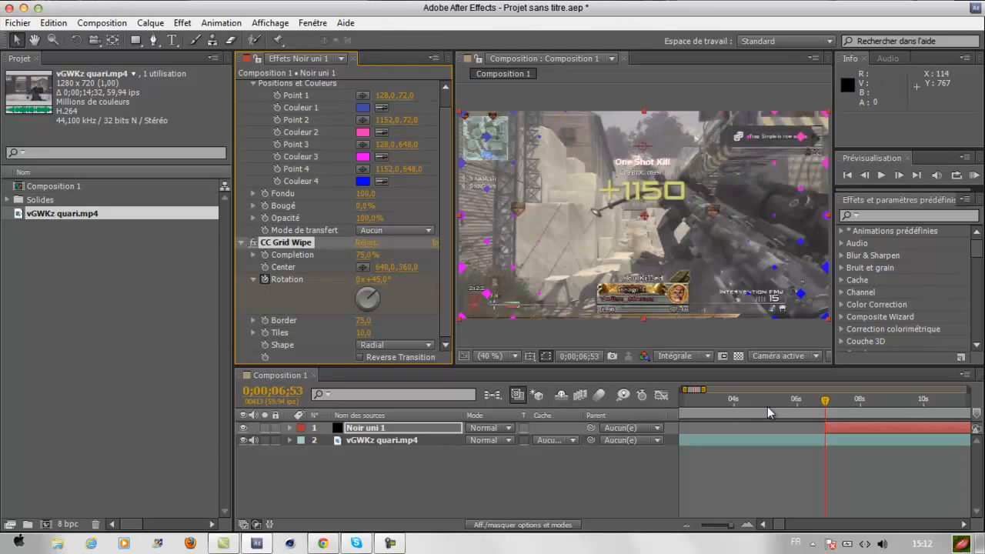
# Add a CC Grid Wipe Rotation keyframe of 0x +60° at 0;00;09;55
pyautogui.click(919, 406)
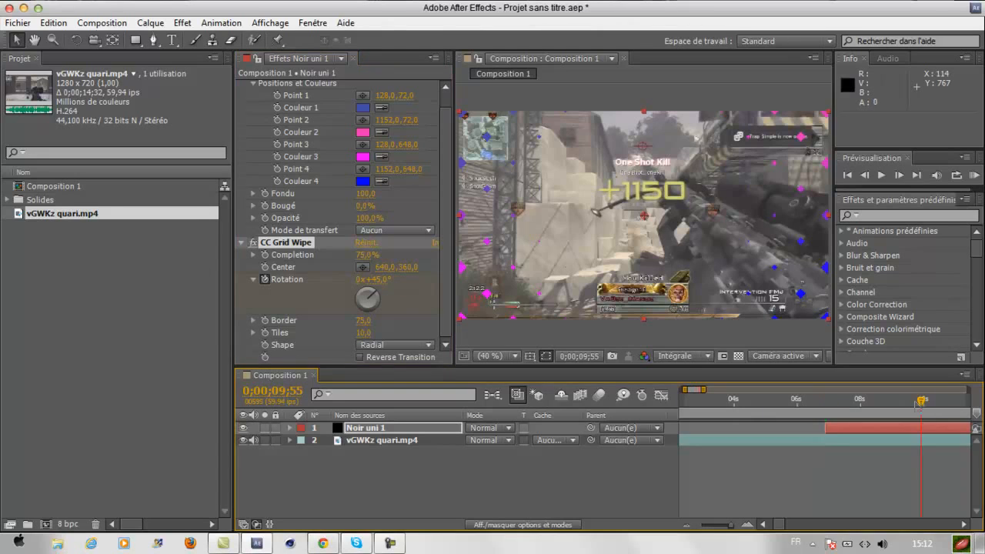
pyautogui.moveTo(379, 284); pyautogui.dragTo(441, 512)
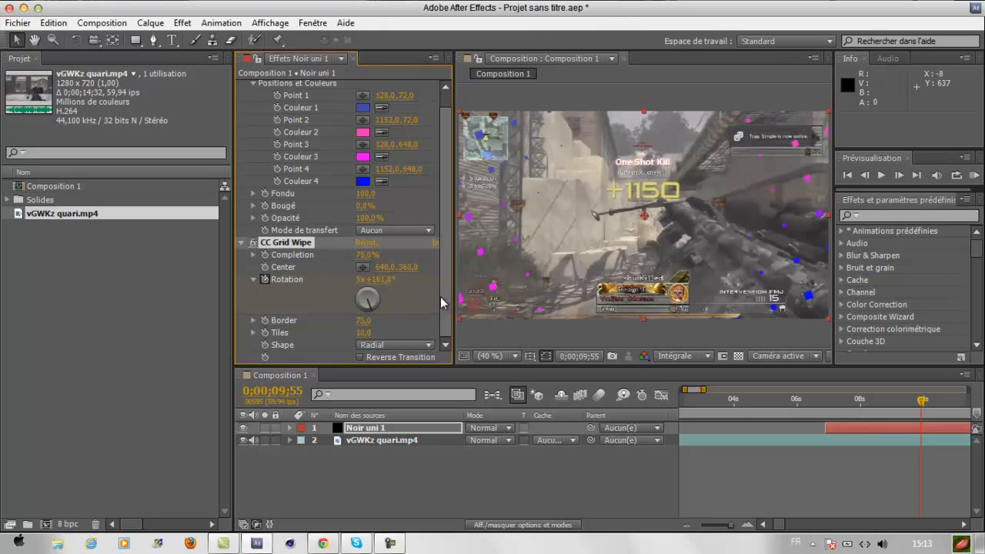
pyautogui.click(378, 279)
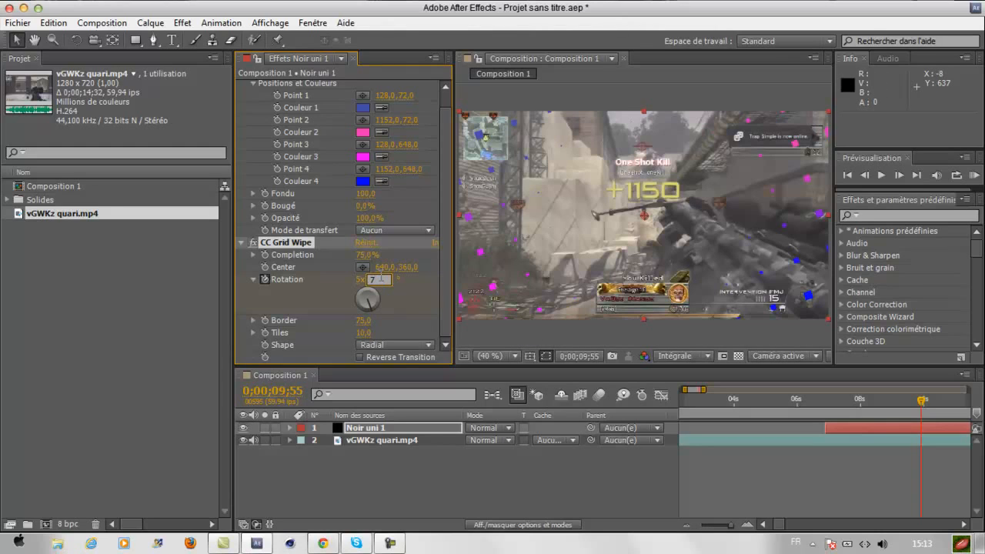
pyautogui.press('Return')
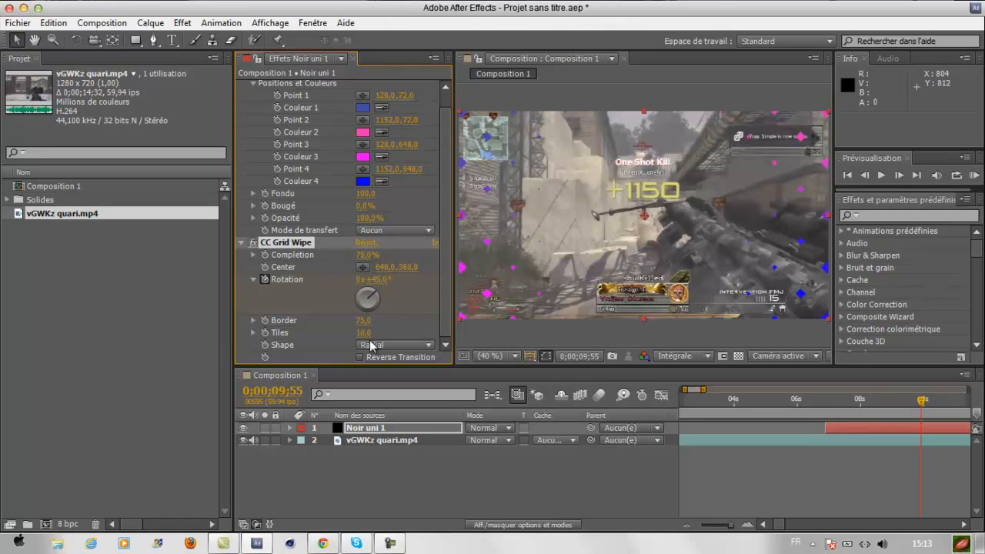
pyautogui.click(377, 279)
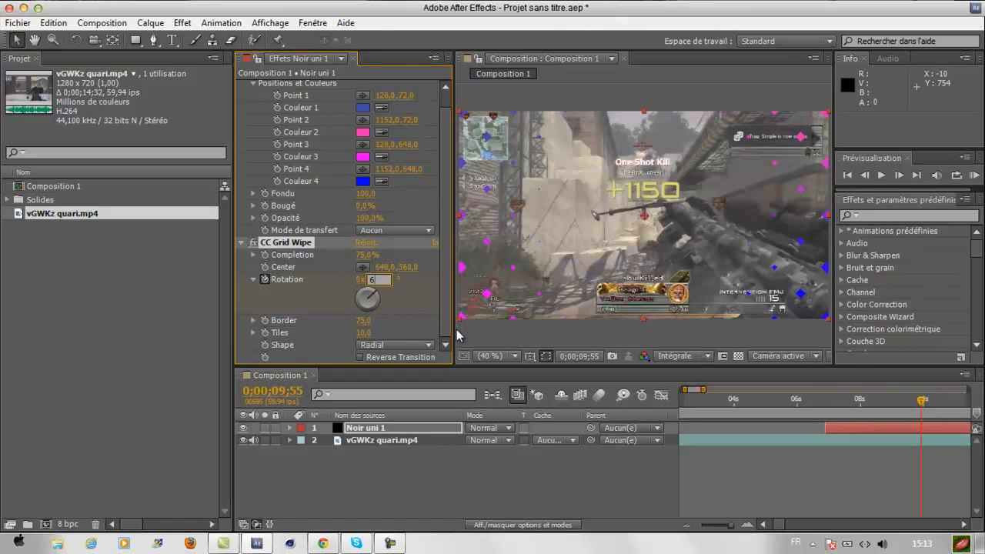
pyautogui.press('Return')
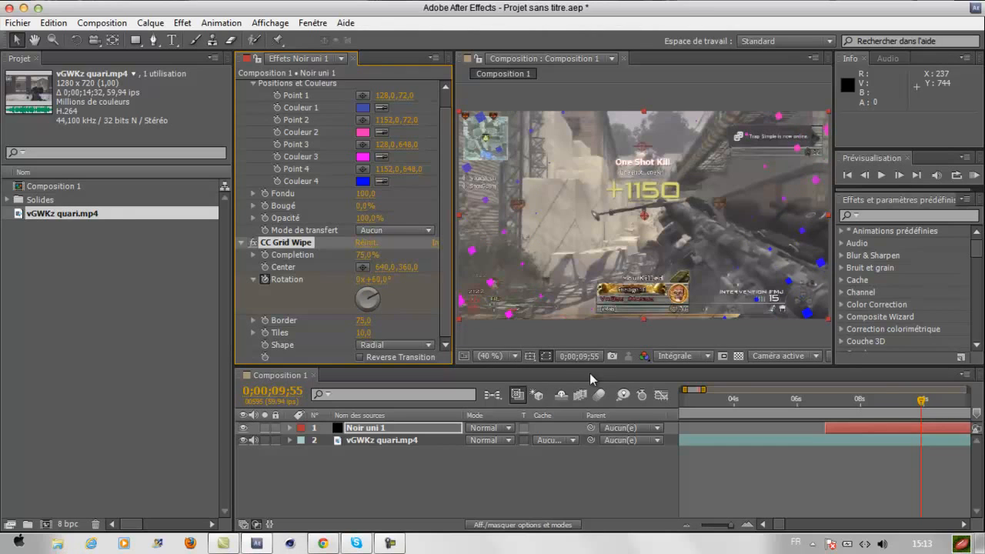
# Expand the Noir uni 1 layer and examine the particle rotation at several times between 0;00;07;38 and 0;00;09;03
pyautogui.click(291, 429)
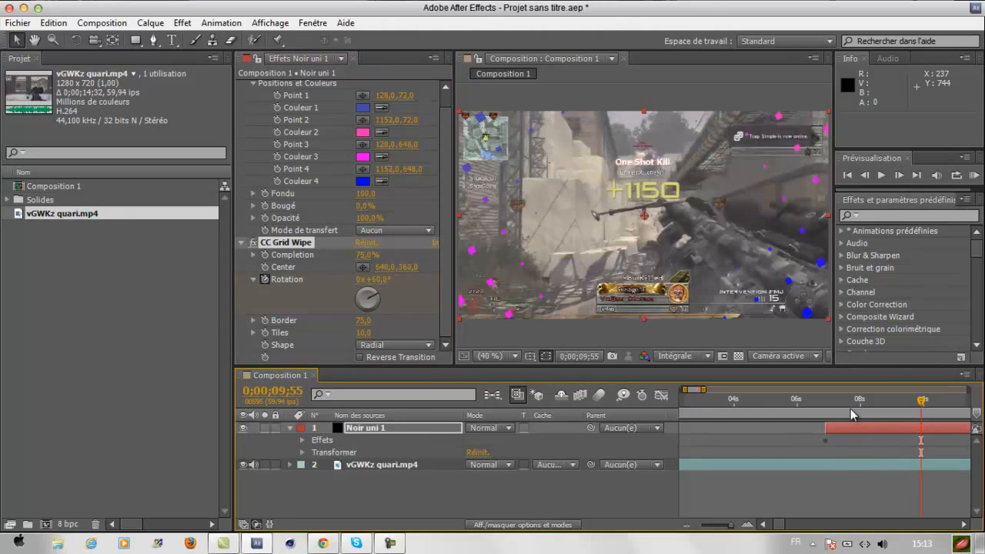
pyautogui.click(849, 408)
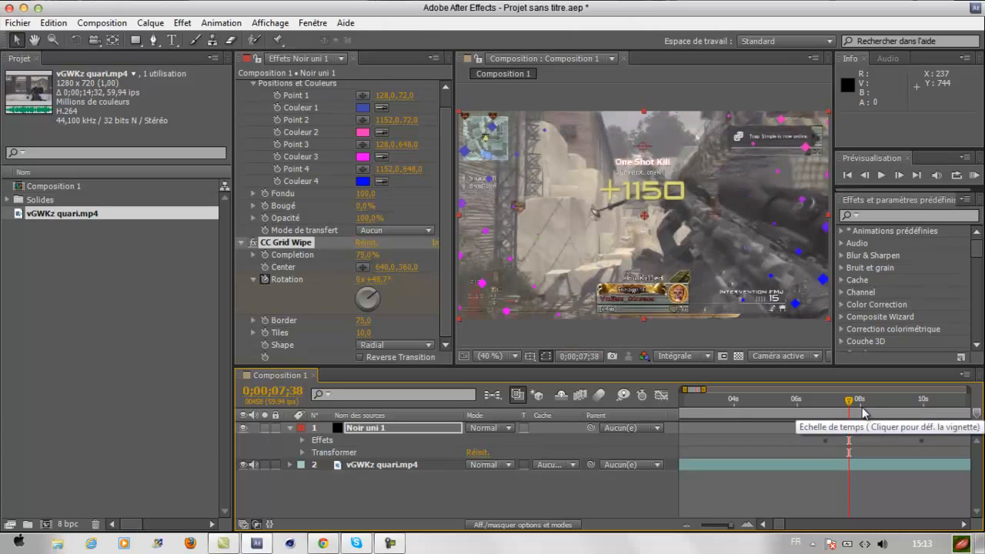
pyautogui.click(871, 409)
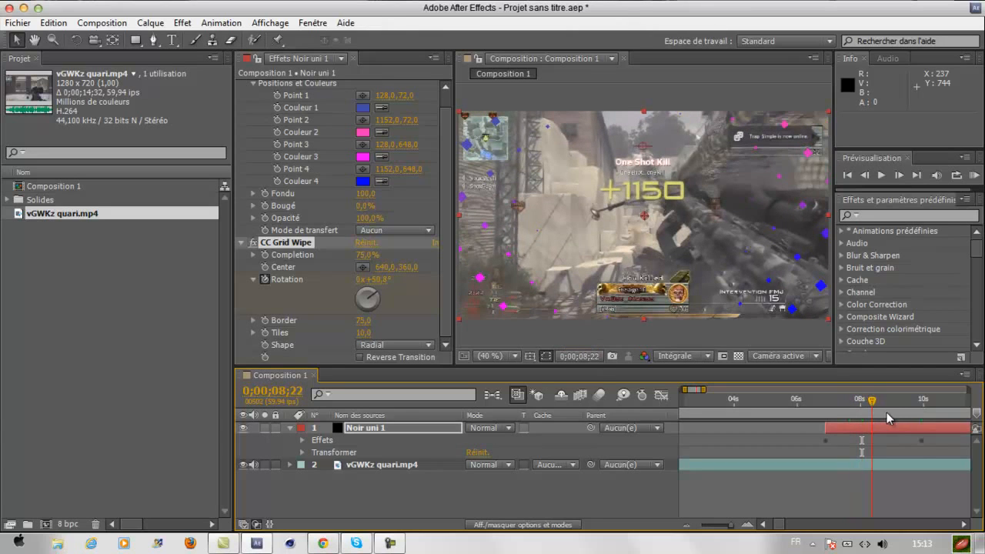
pyautogui.click(882, 418)
pyautogui.click(893, 418)
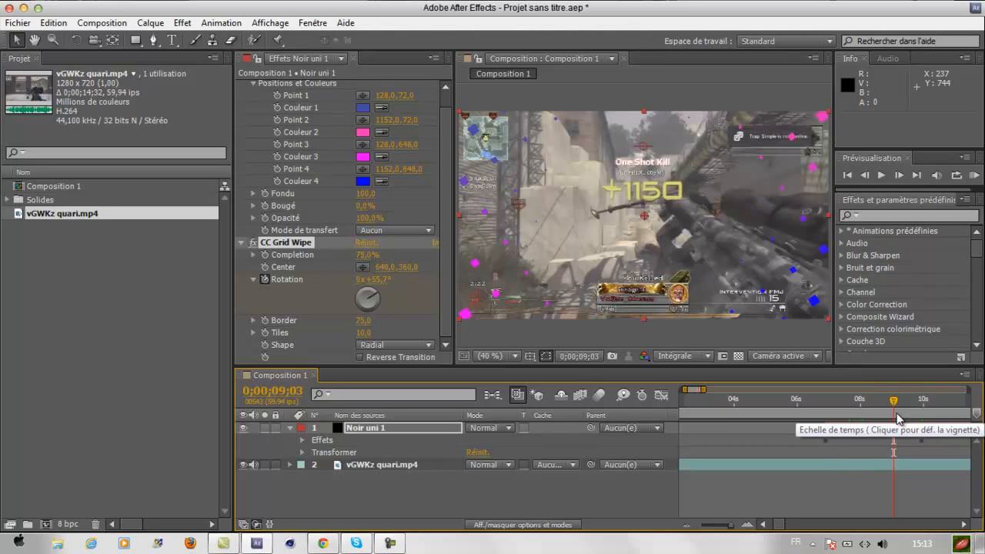
pyautogui.click(897, 219)
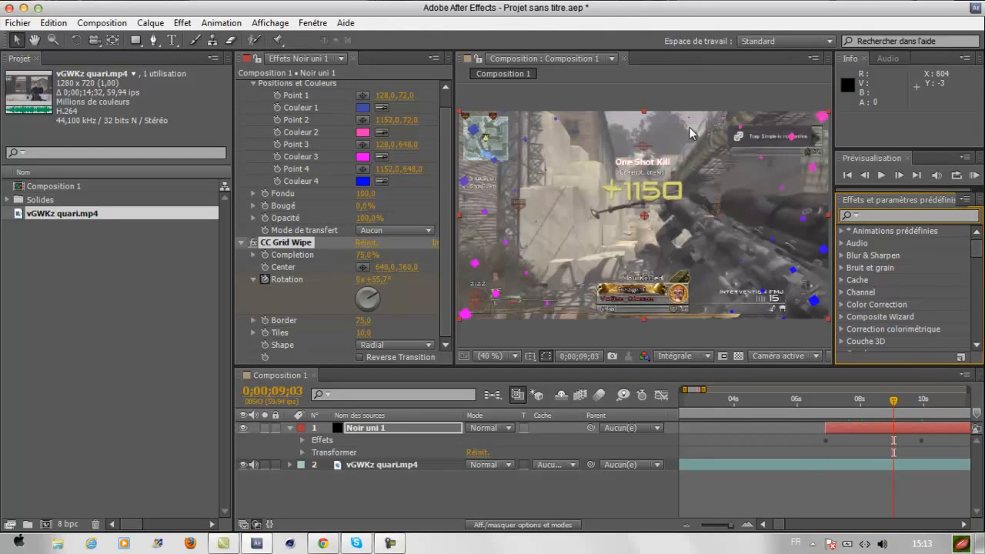
# Switch to Chrome and play the finished HORIZON video on YouTube from about 0:33 to view its coloured particles
pyautogui.click(323, 543)
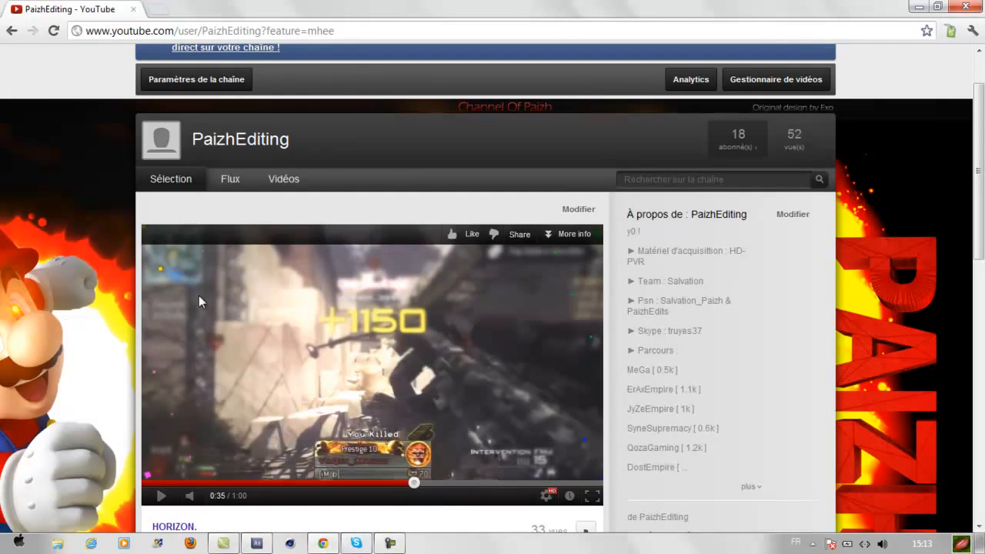
pyautogui.click(373, 481)
pyautogui.click(344, 406)
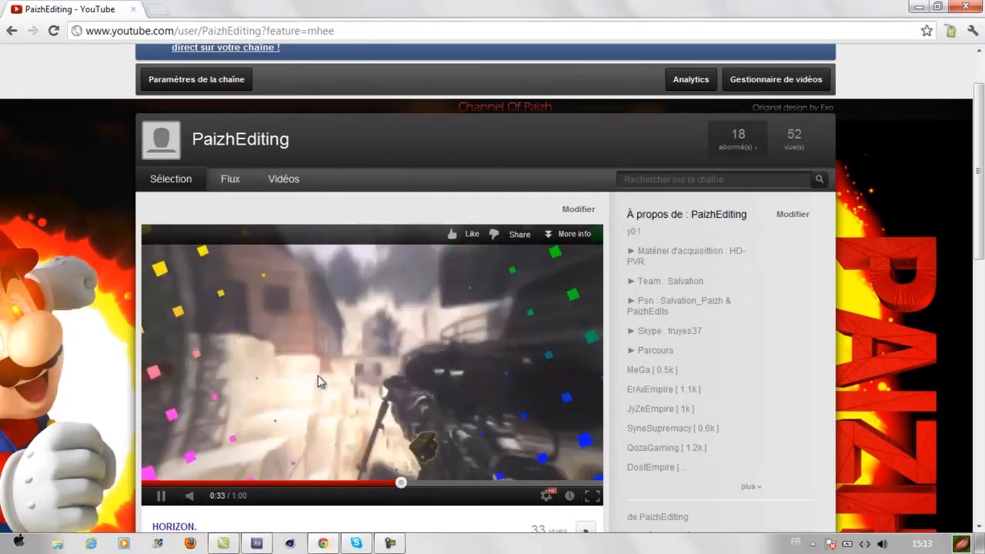
pyautogui.click(308, 354)
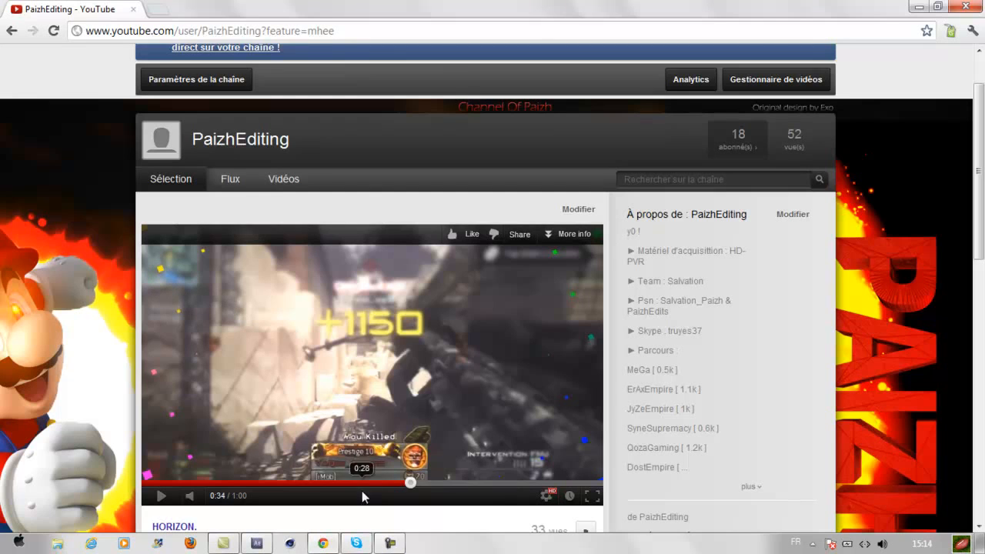
# Return to After Effects and move the playhead to 0;00;09;58
pyautogui.click(359, 548)
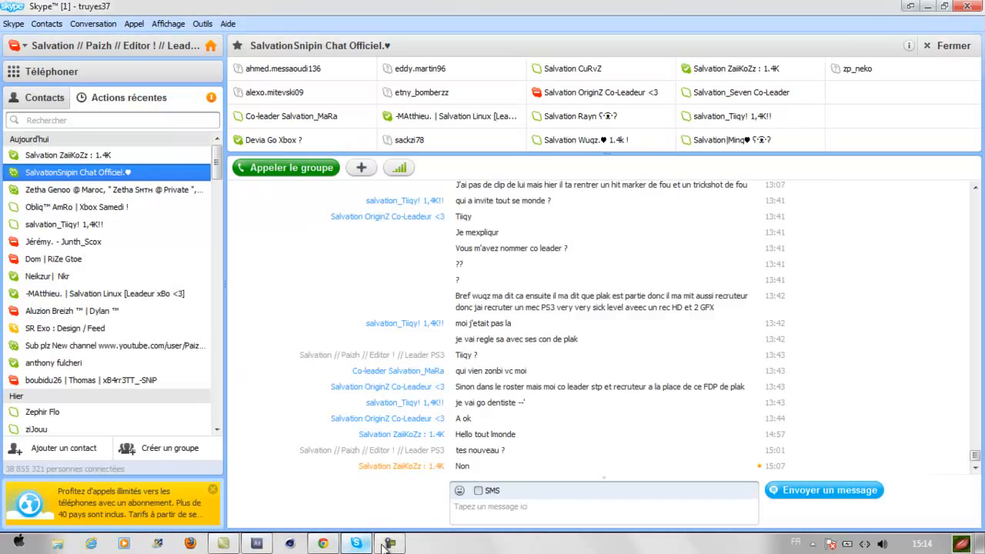
pyautogui.click(257, 545)
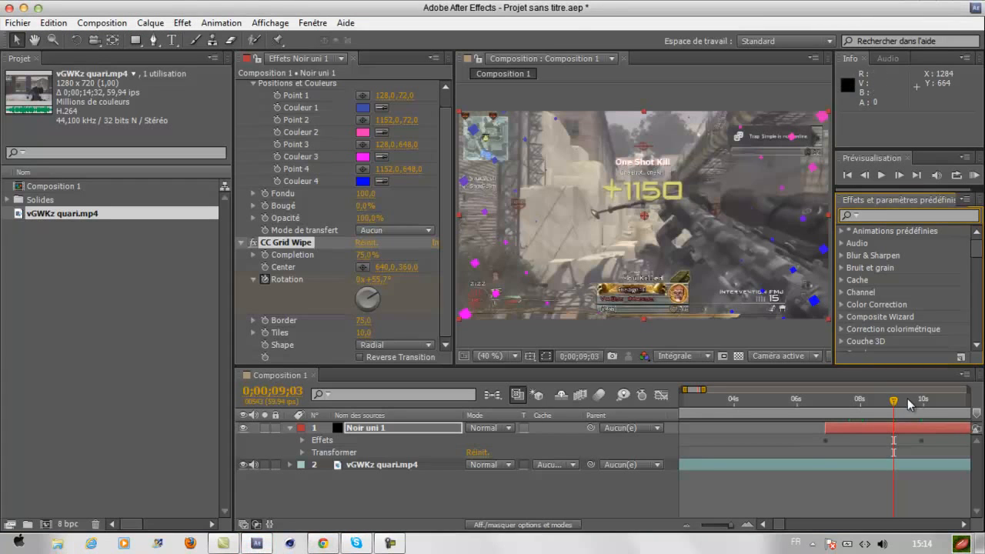
pyautogui.moveTo(898, 406); pyautogui.dragTo(923, 404)
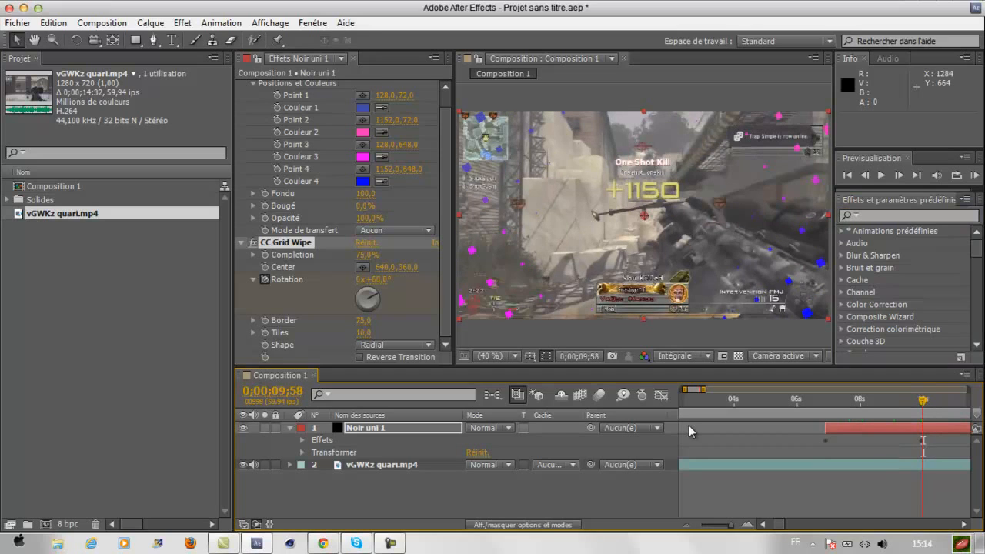